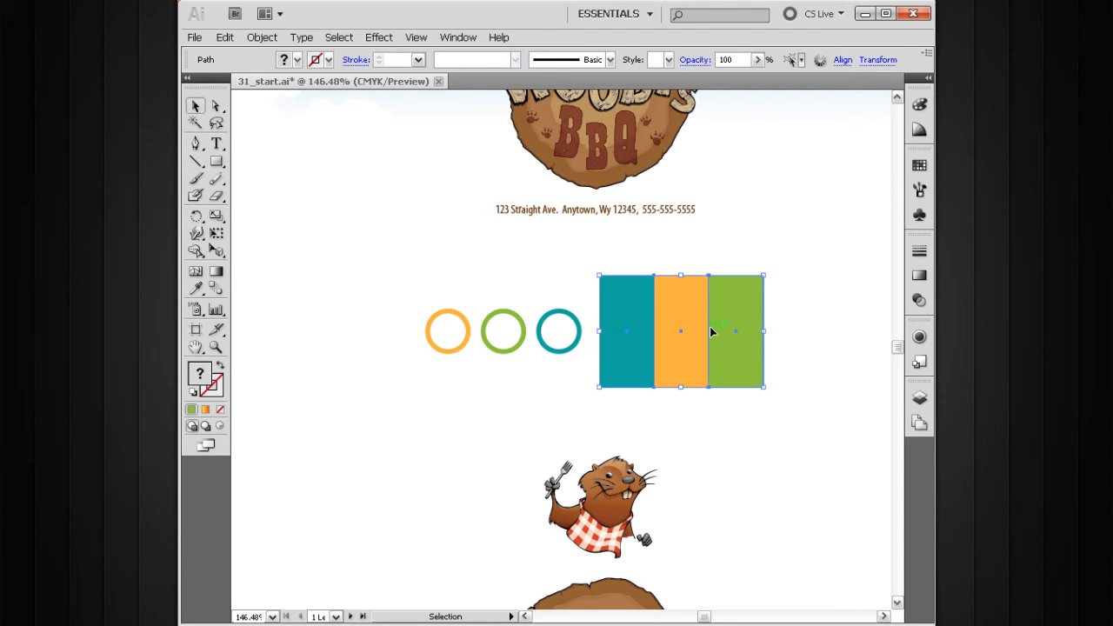
# Group the teal, orange and green rectangles and select the resulting group
pyautogui.click(262, 38)
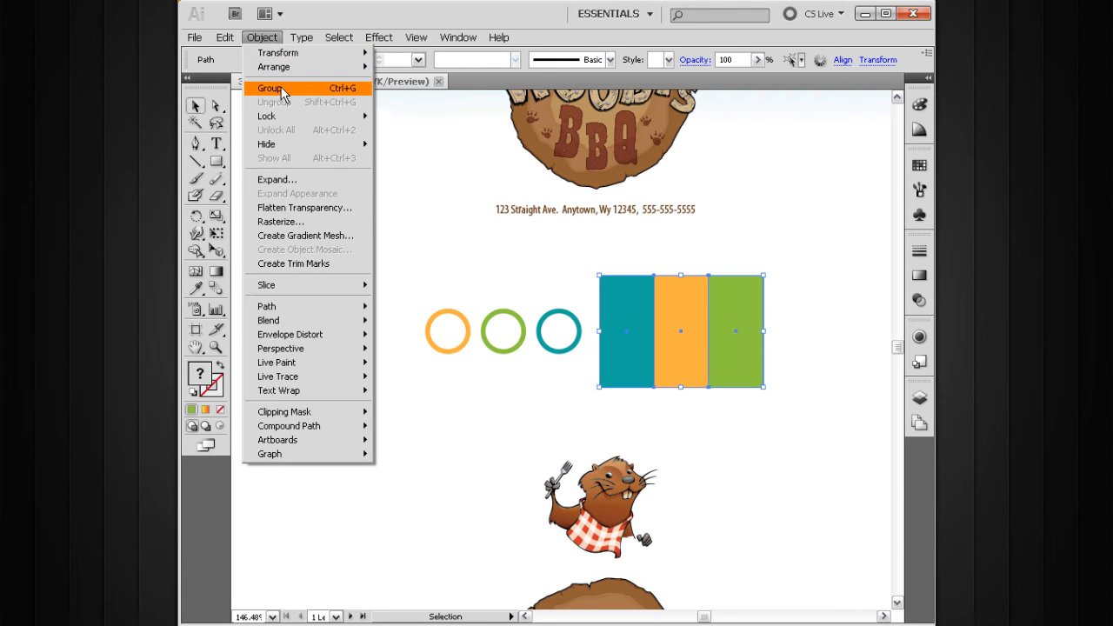
pyautogui.click(336, 92)
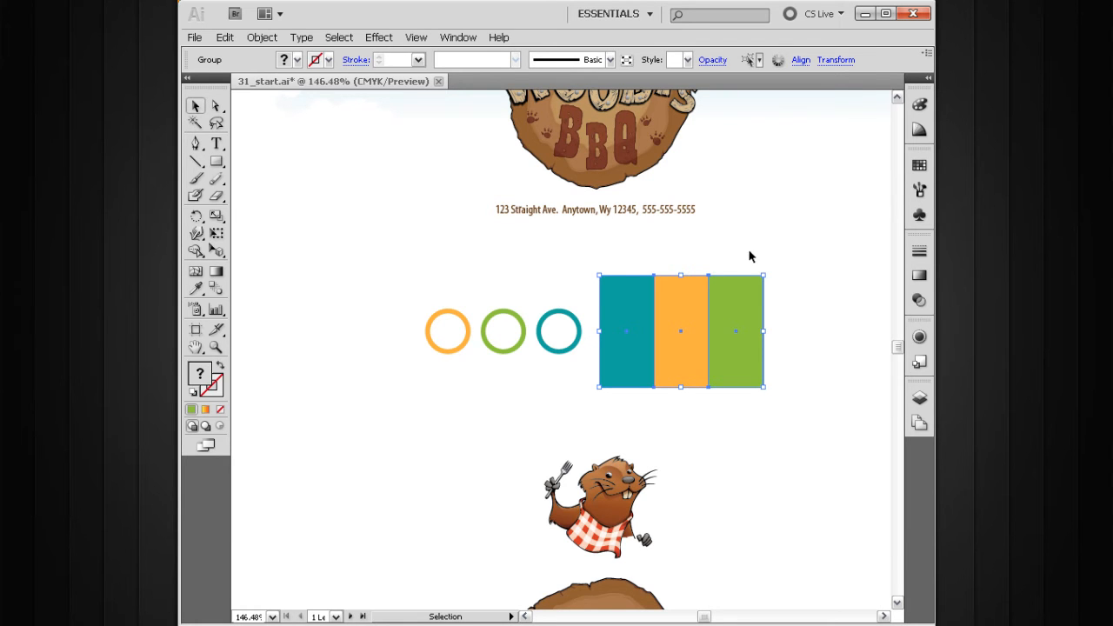
pyautogui.click(748, 256)
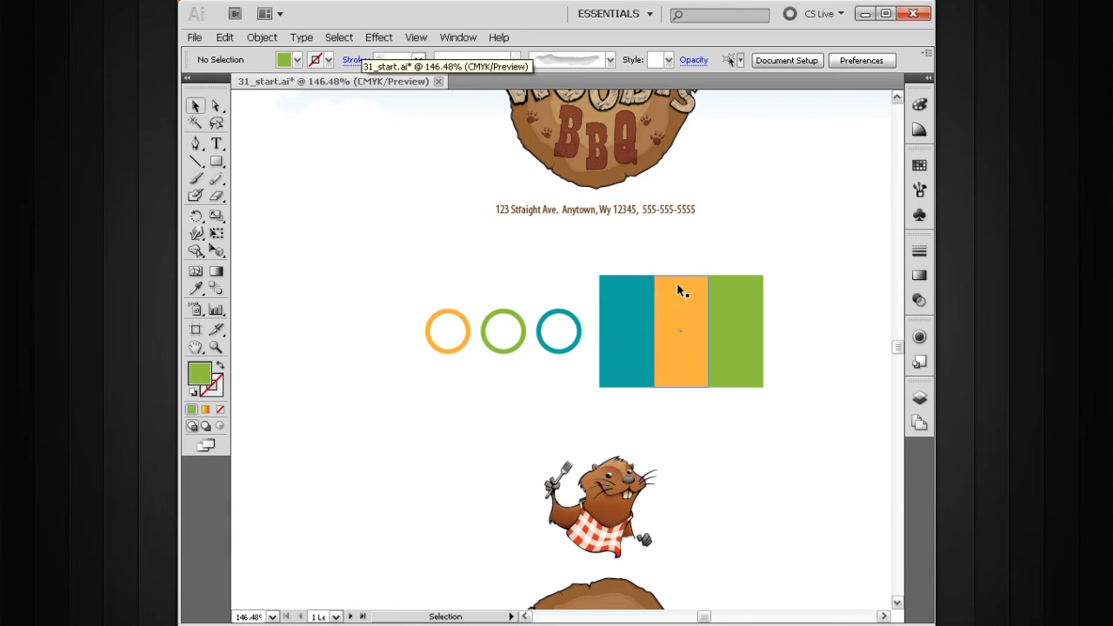
pyautogui.click(733, 295)
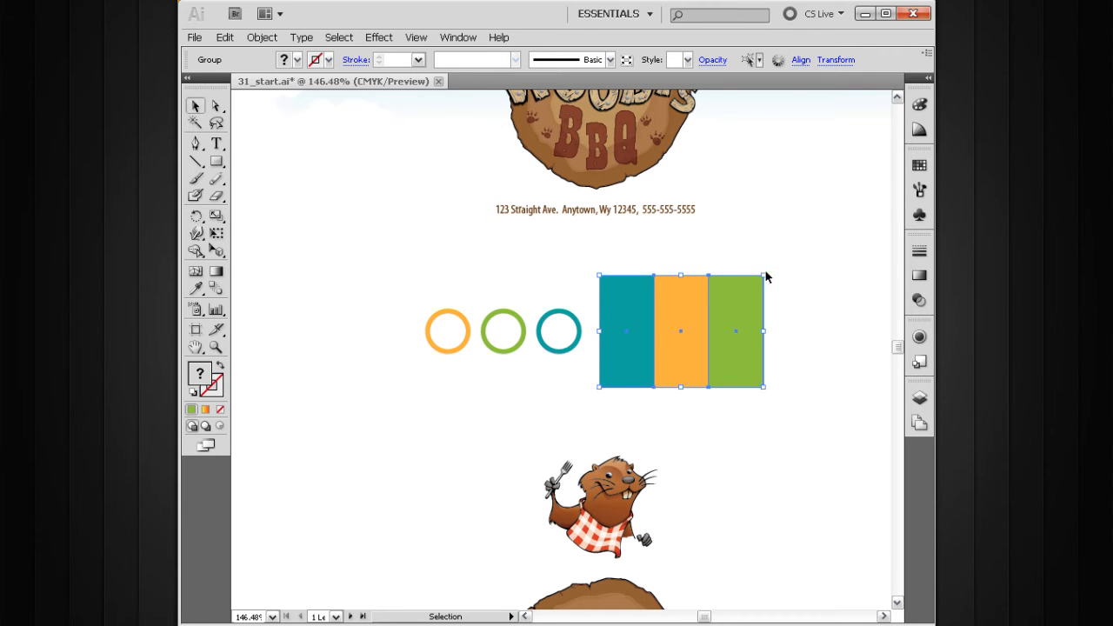
# Try transforming the rectangle group from its upper corner and undo the change
pyautogui.moveTo(762, 279); pyautogui.dragTo(795, 223)
pyautogui.hotkey('ctrl', 'z')
# Give the rectangle group a white stroke with a weight of 4 pt
pyautogui.click(208, 377)
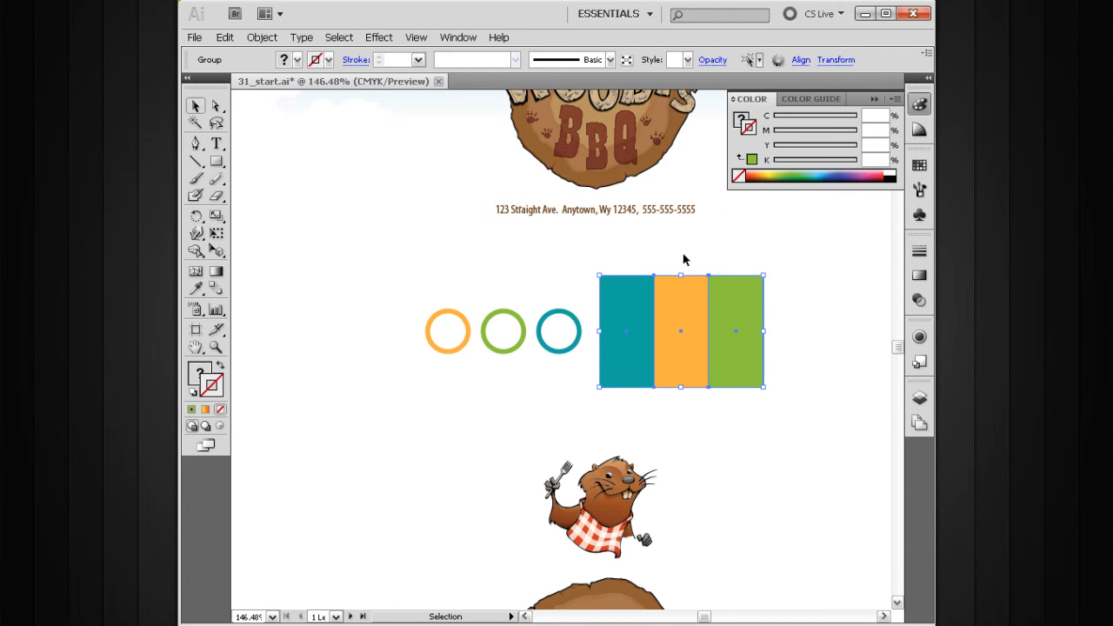
pyautogui.click(891, 172)
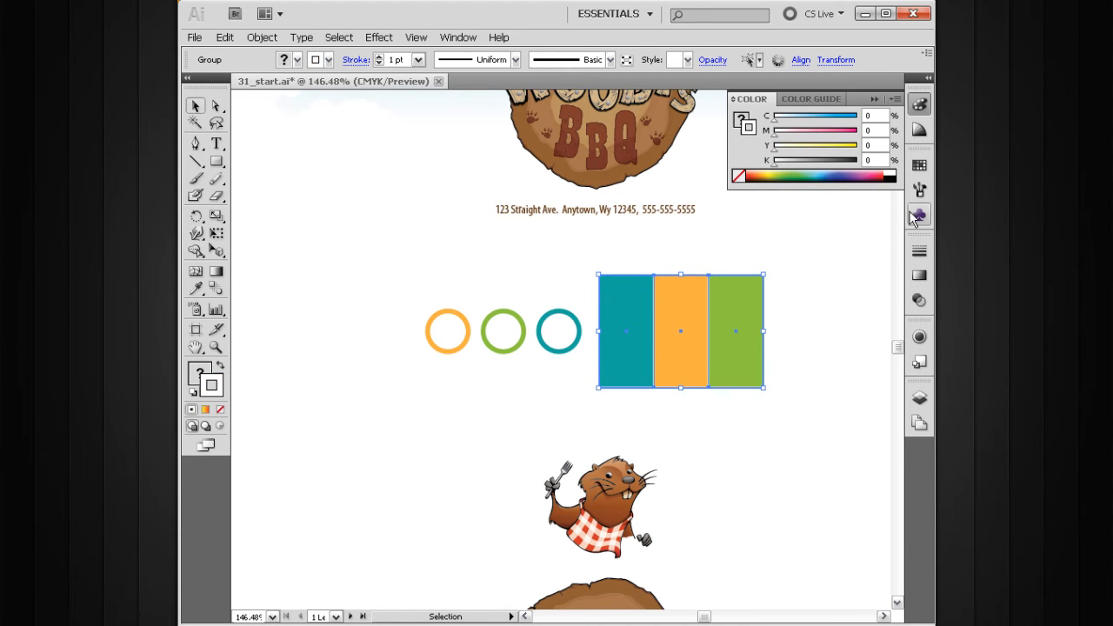
pyautogui.click(379, 56)
pyautogui.click(379, 56)
pyautogui.click(379, 56)
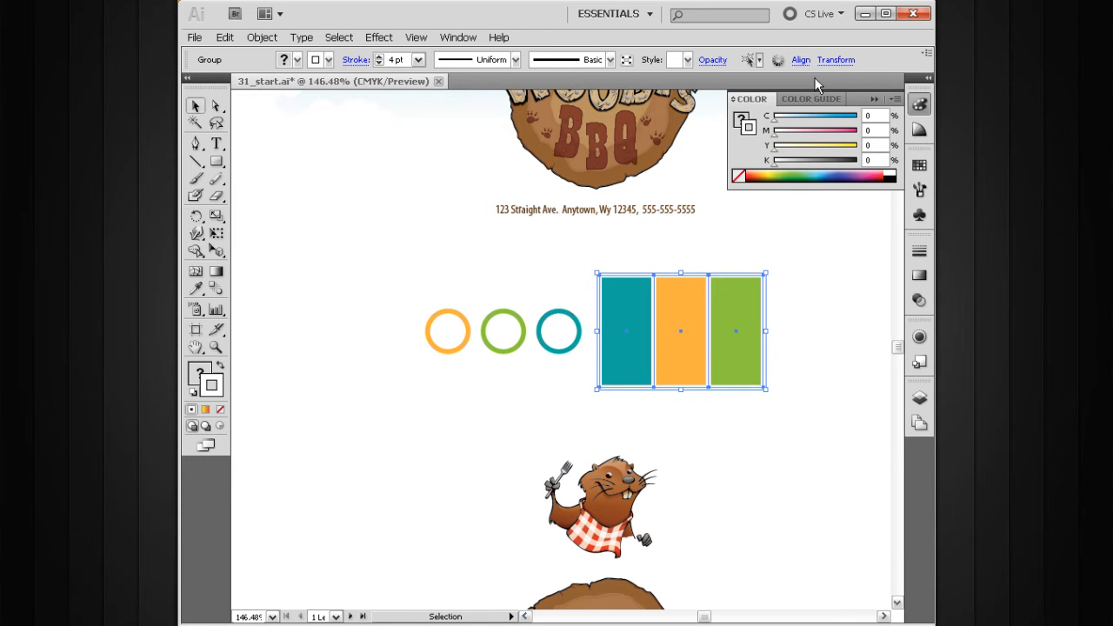
pyautogui.click(817, 261)
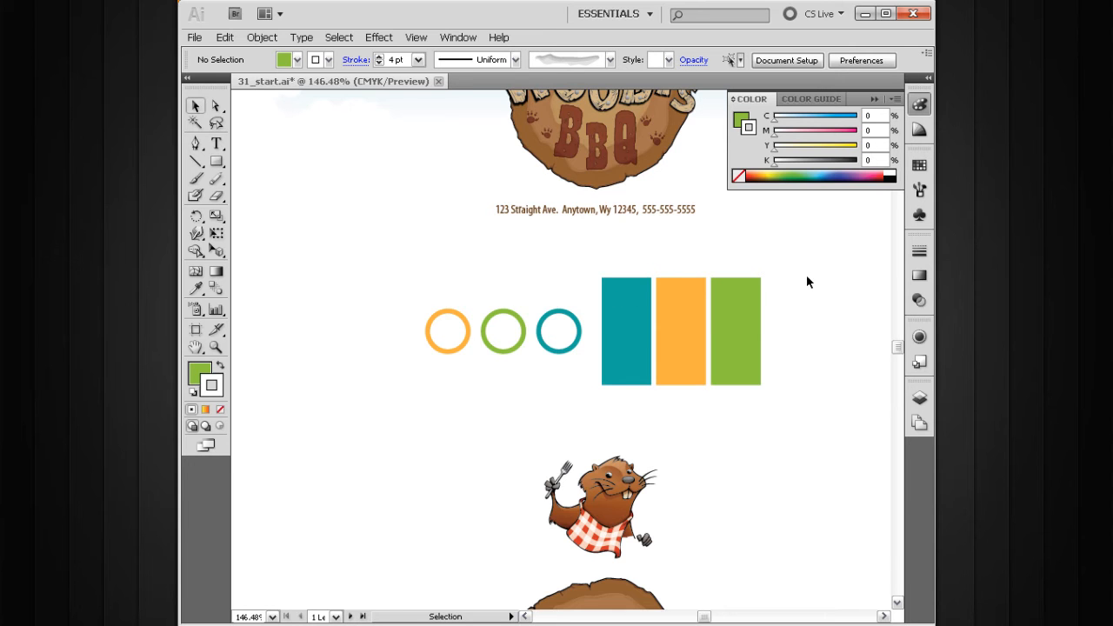
pyautogui.click(871, 98)
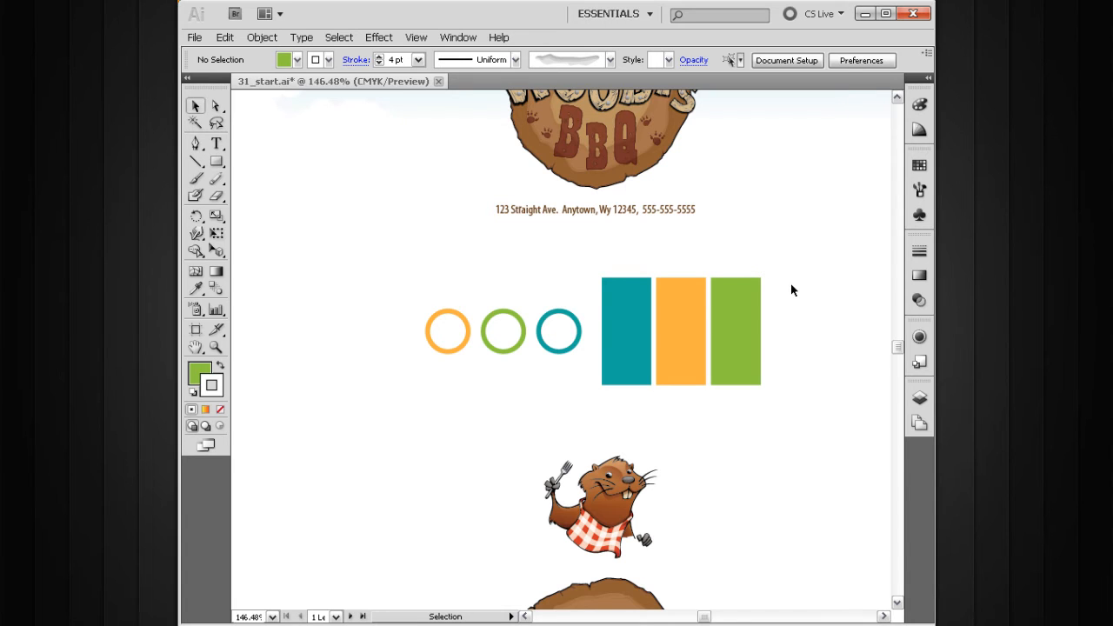
# Group the three ring-shaped circles beside the rectangles
pyautogui.moveTo(785, 252); pyautogui.dragTo(687, 339)
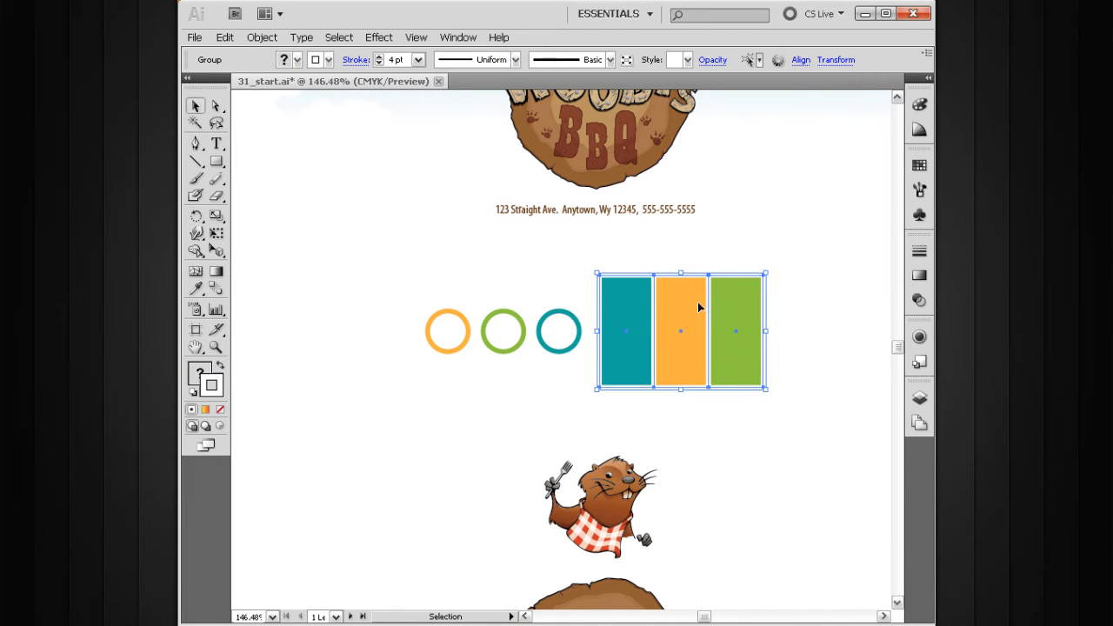
pyautogui.moveTo(563, 301); pyautogui.dragTo(427, 377)
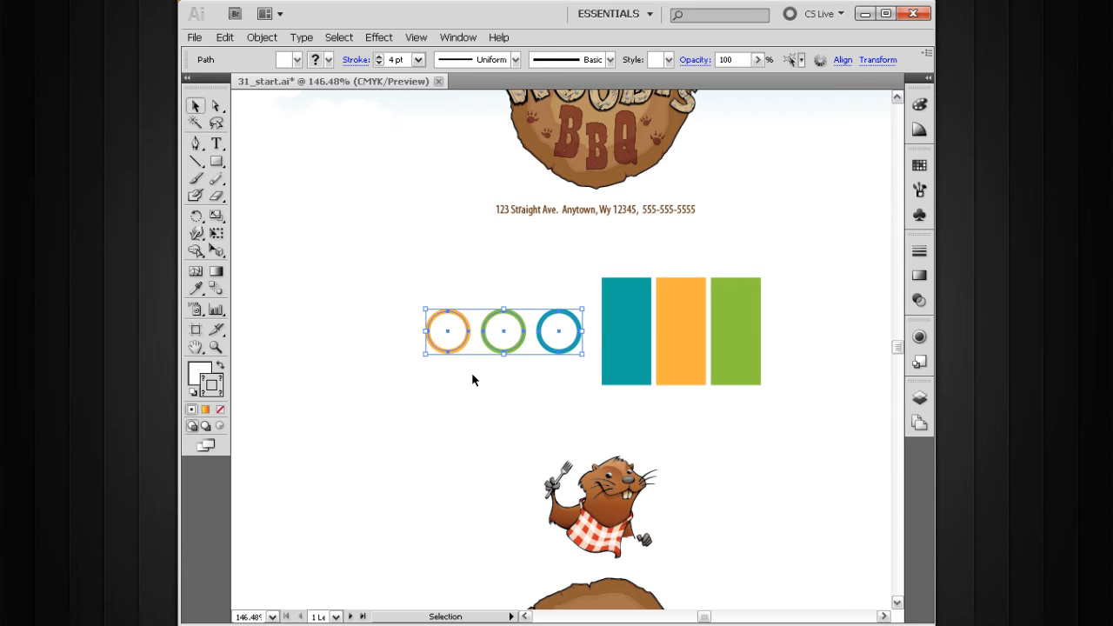
pyautogui.hotkey('ctrl', 'g')
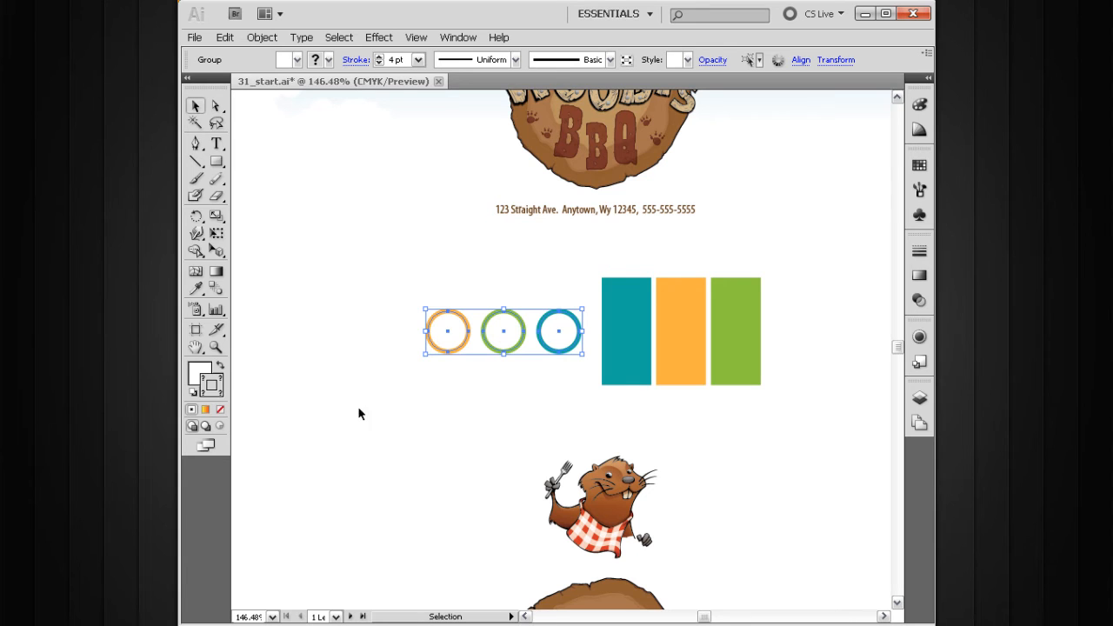
pyautogui.click(517, 386)
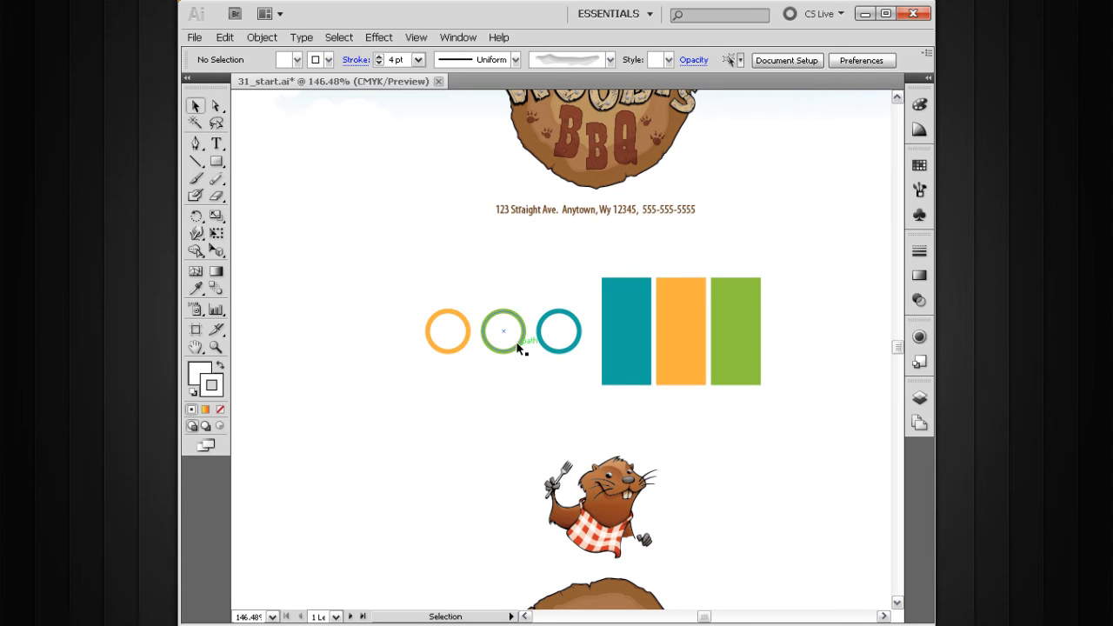
pyautogui.click(519, 348)
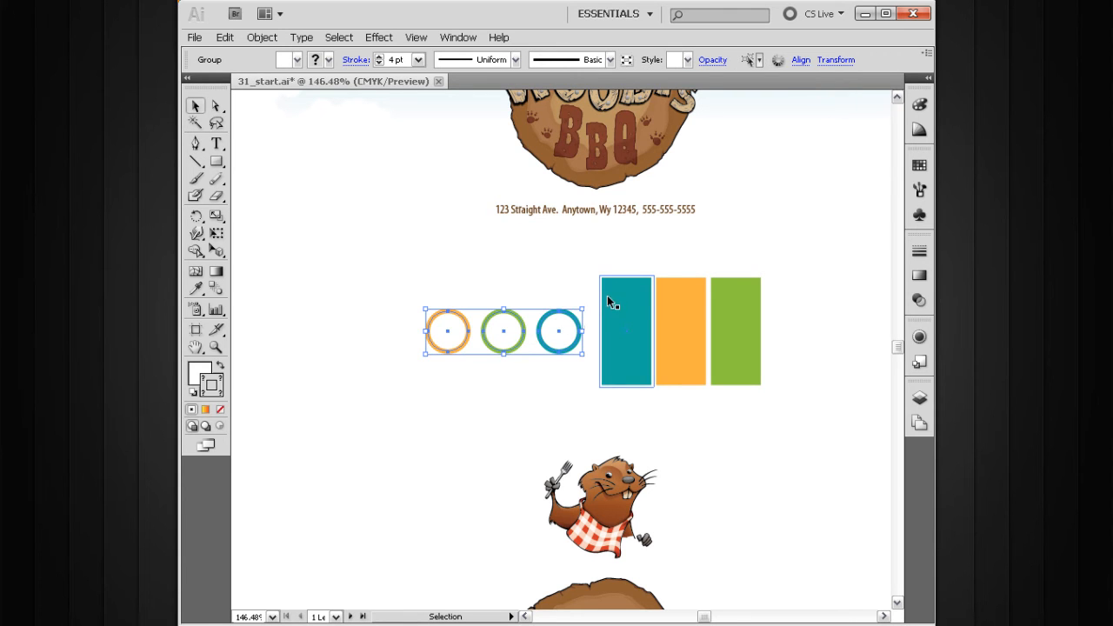
pyautogui.click(551, 296)
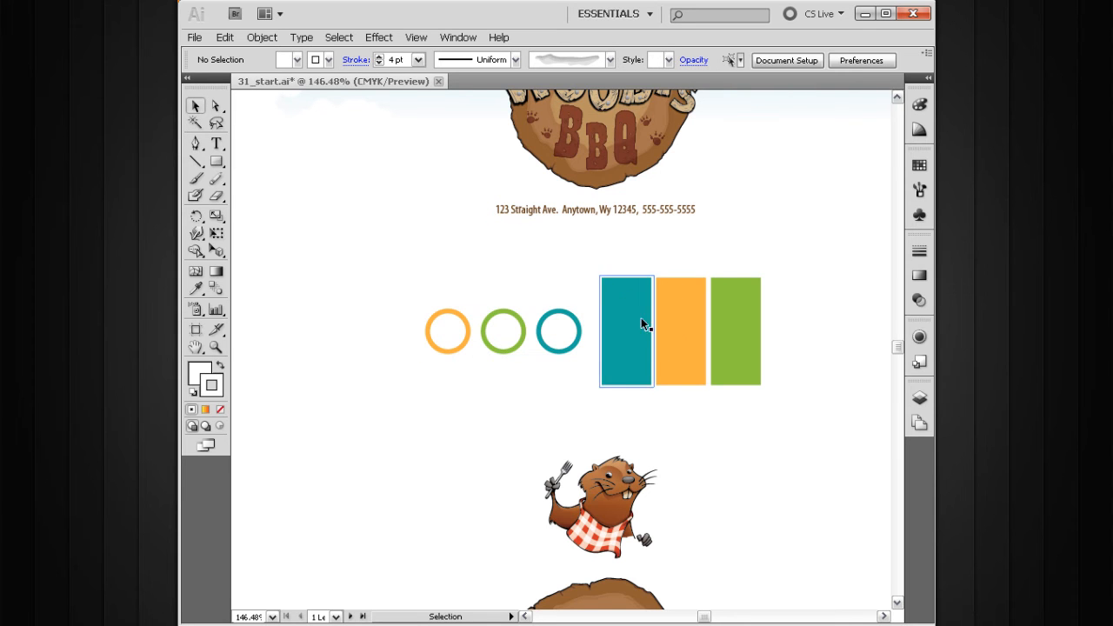
# Align the rectangle group behind the circles with one circle centred on each rectangle, and shift both groups right beneath the address line
pyautogui.moveTo(686, 327); pyautogui.dragTo(559, 302)
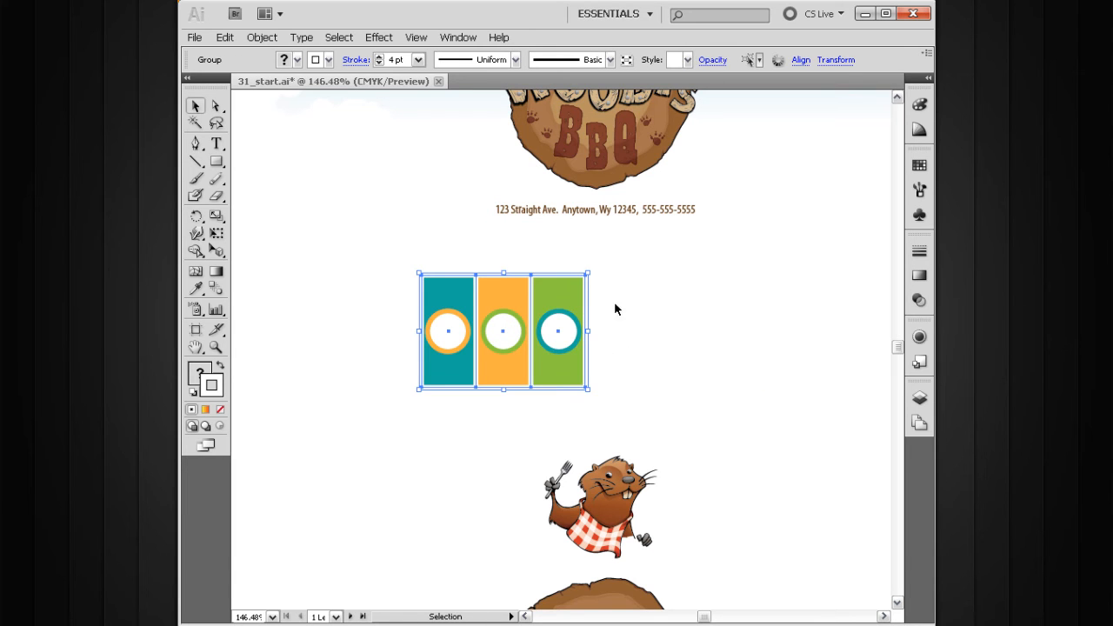
pyautogui.moveTo(567, 338); pyautogui.dragTo(668, 346)
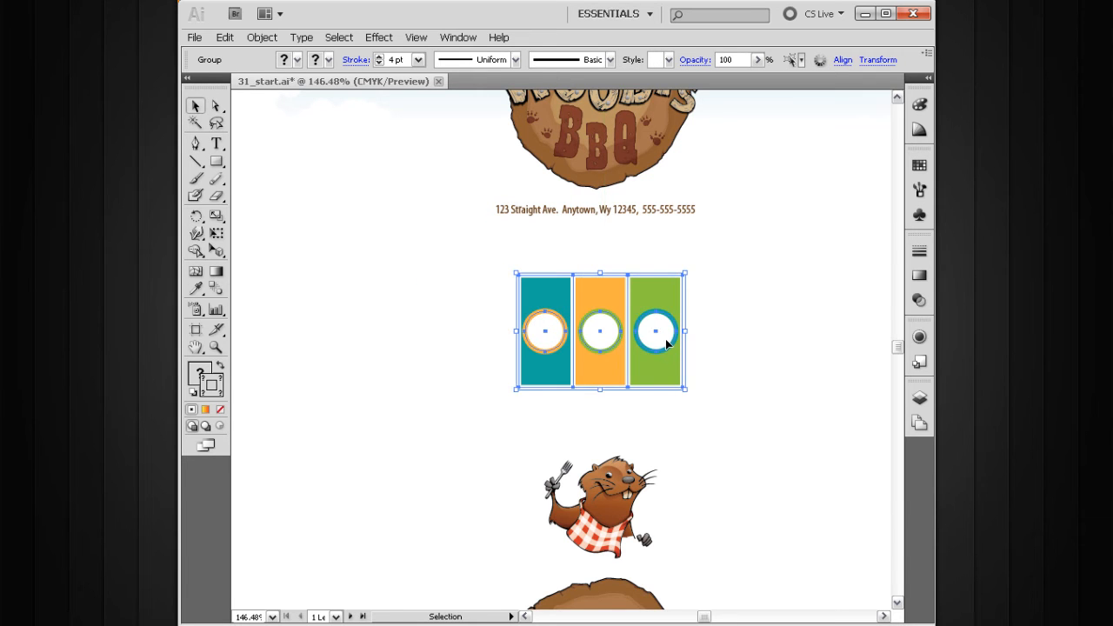
pyautogui.click(705, 311)
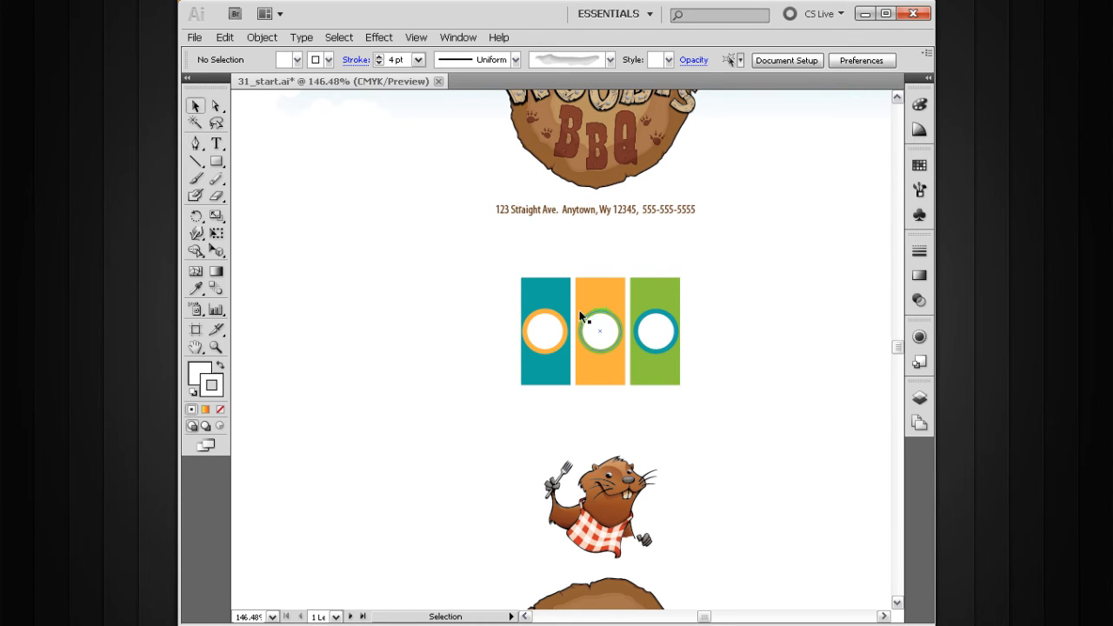
# Combine the rectangle group and the circle group into one nested group
pyautogui.moveTo(688, 272); pyautogui.dragTo(499, 387)
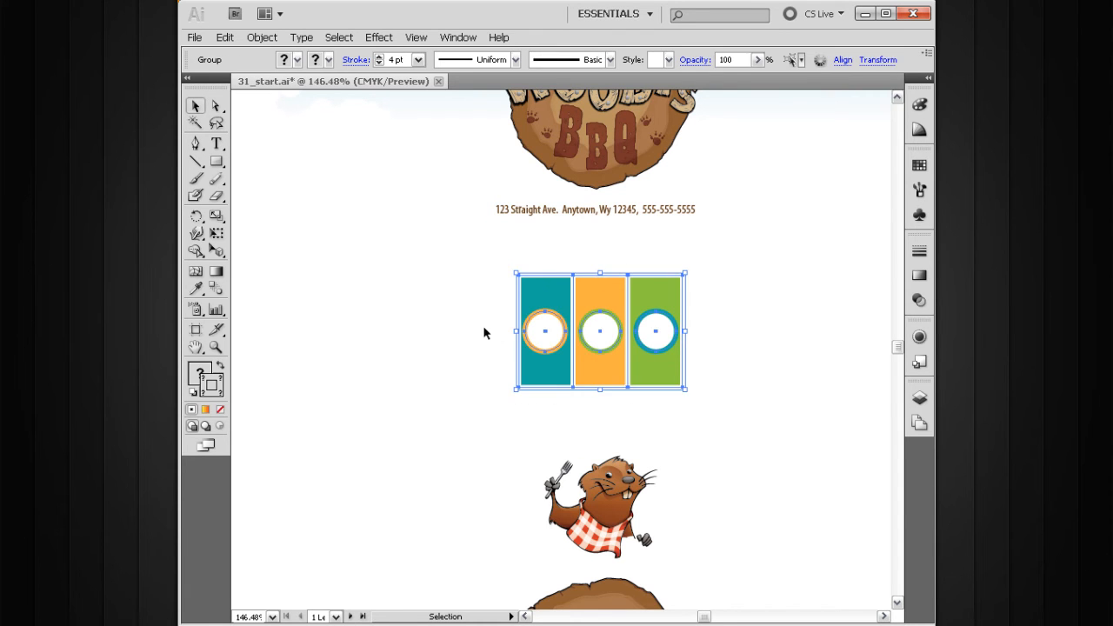
pyautogui.click(707, 286)
# Move the combined group slightly up and to the left, and undo the move
pyautogui.moveTo(668, 336); pyautogui.dragTo(642, 328)
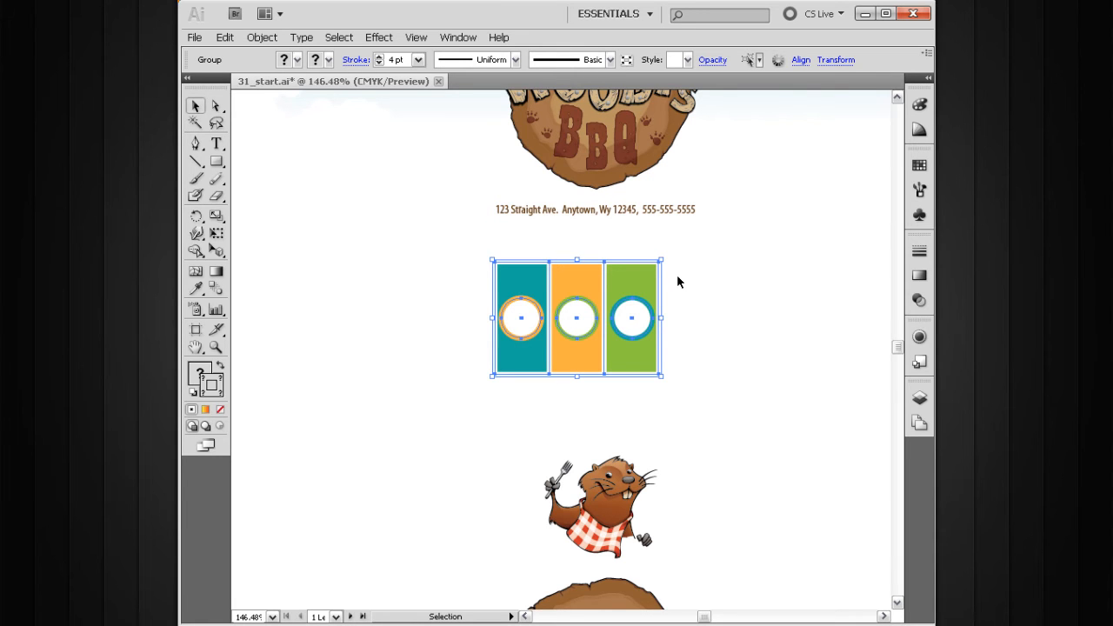
pyautogui.hotkey('ctrl', 'z')
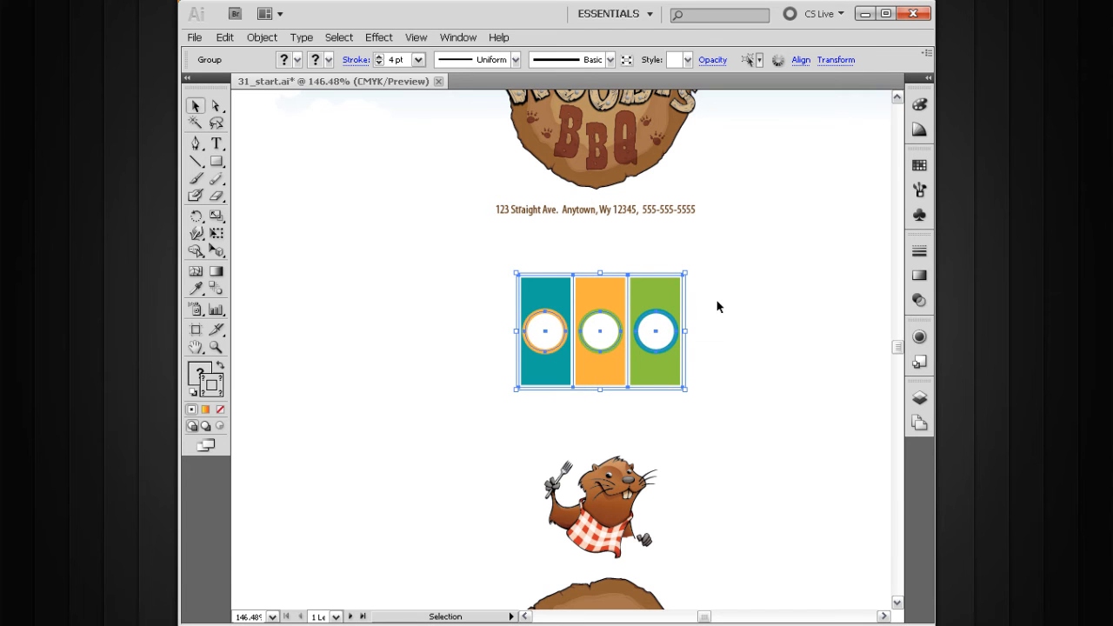
pyautogui.click(728, 327)
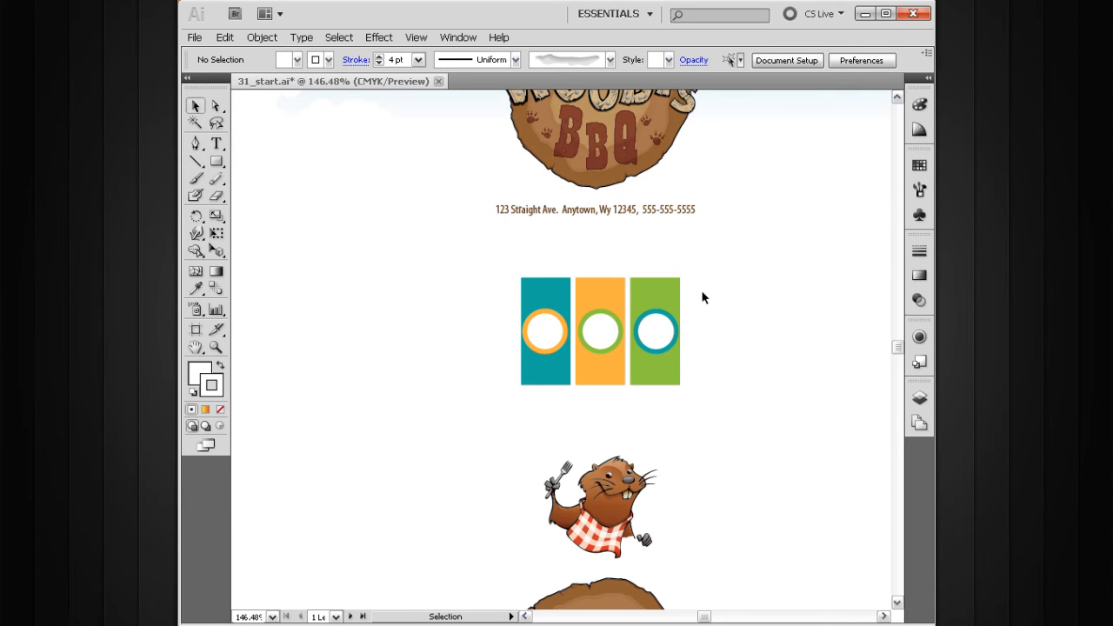
# Ungroup the combined artwork once and isolate the rectangle group on its own
pyautogui.moveTo(699, 250); pyautogui.dragTo(498, 399)
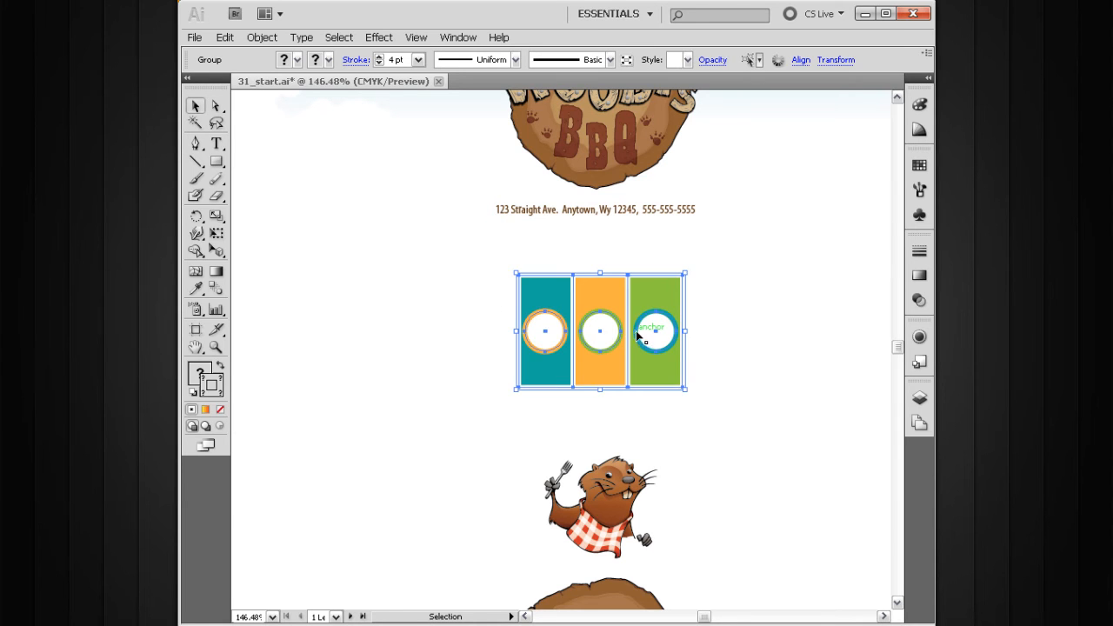
pyautogui.press('ctrl')
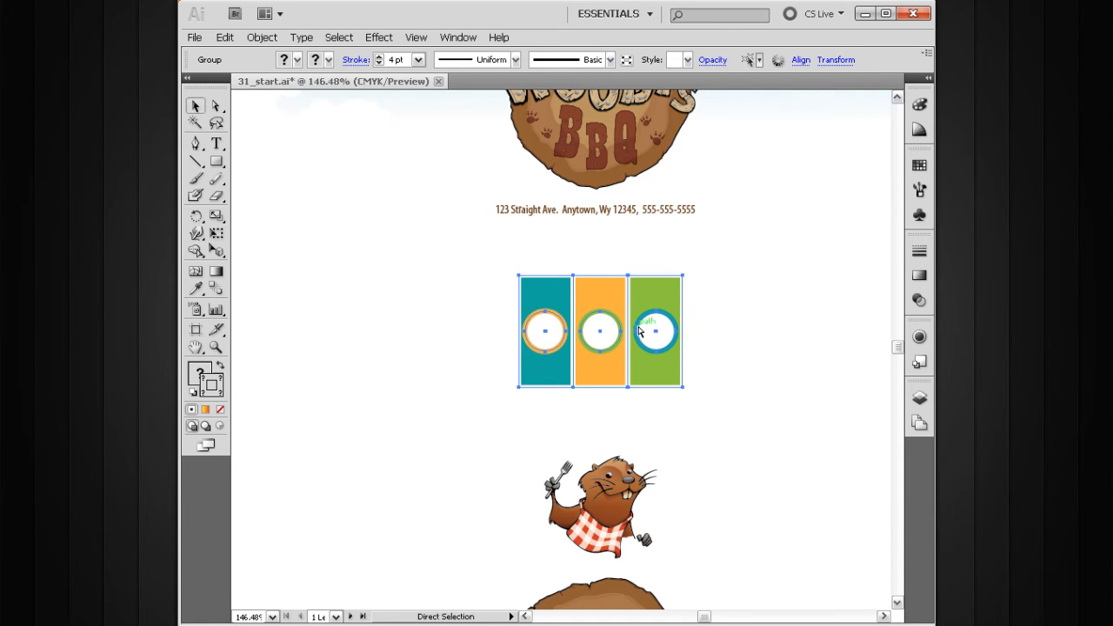
pyautogui.hotkey('ctrl', 'shift', 'g')
pyautogui.click(719, 306)
pyautogui.click(656, 285)
pyautogui.doubleClick(647, 289)
pyautogui.click(754, 289)
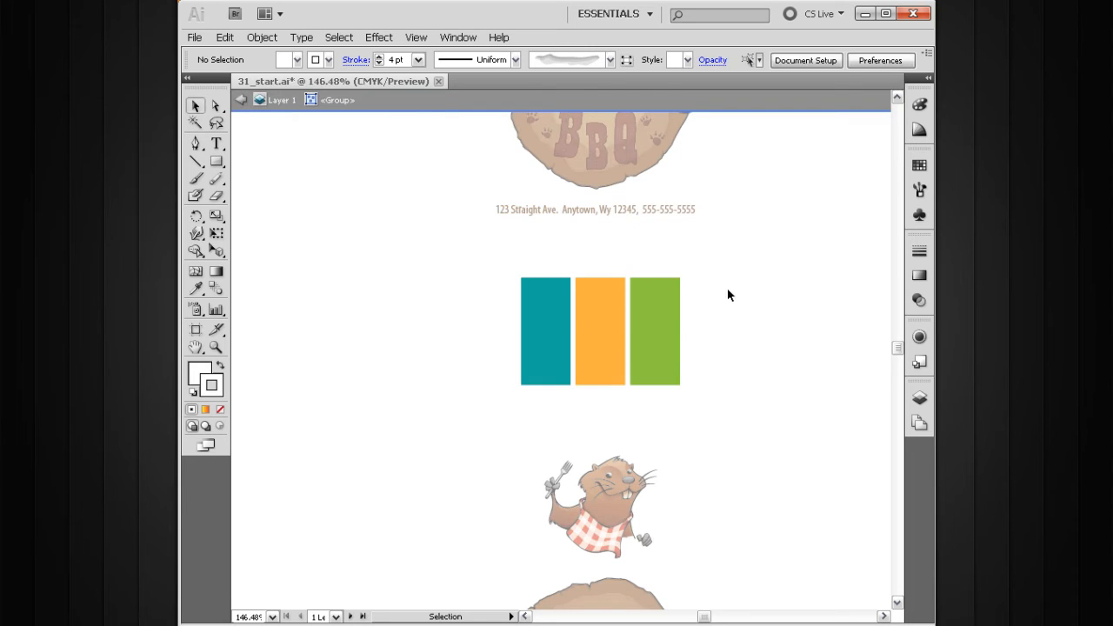
# Exit isolation mode, move the rectangle and circle groups separately, and undo both moves and the ungrouping
pyautogui.doubleClick(732, 287)
pyautogui.moveTo(663, 292); pyautogui.dragTo(739, 298)
pyautogui.moveTo(602, 324); pyautogui.dragTo(537, 304)
pyautogui.hotkey('ctrl', 'z')
pyautogui.hotkey('ctrl', 'z')
pyautogui.hotkey('ctrl', 'z')
# Move the combined rectangle and circle group to the left and undo the move
pyautogui.click(679, 261)
pyautogui.moveTo(657, 289); pyautogui.dragTo(592, 282)
pyautogui.hotkey('ctrl', 'z')
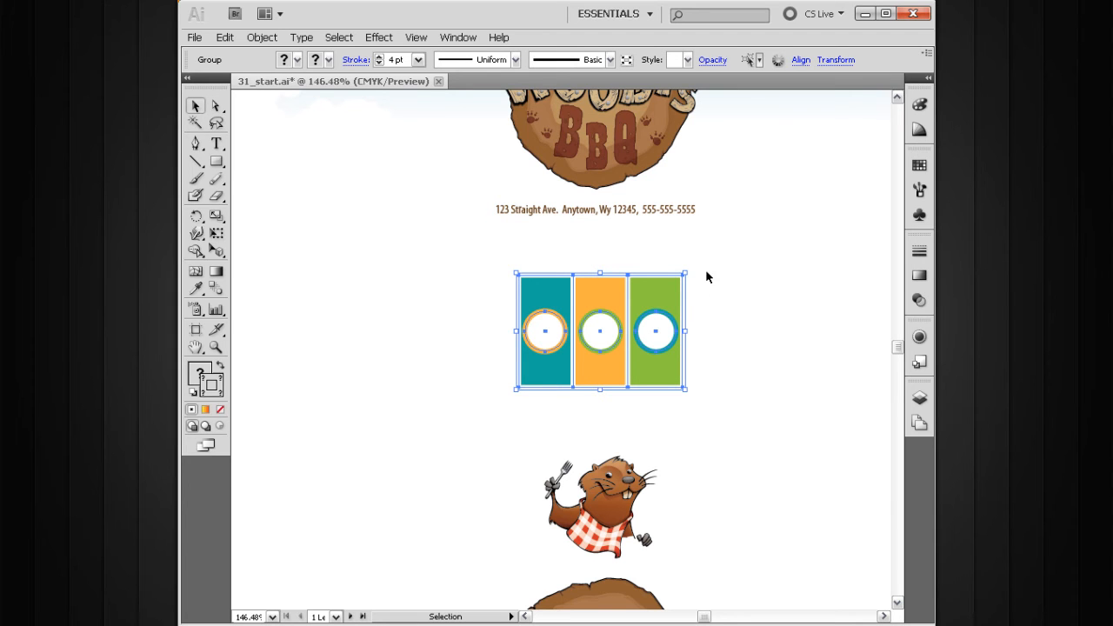
# Isolate the combined rectangle and circle group twice, returning to the full artwork each time
pyautogui.doubleClick(651, 296)
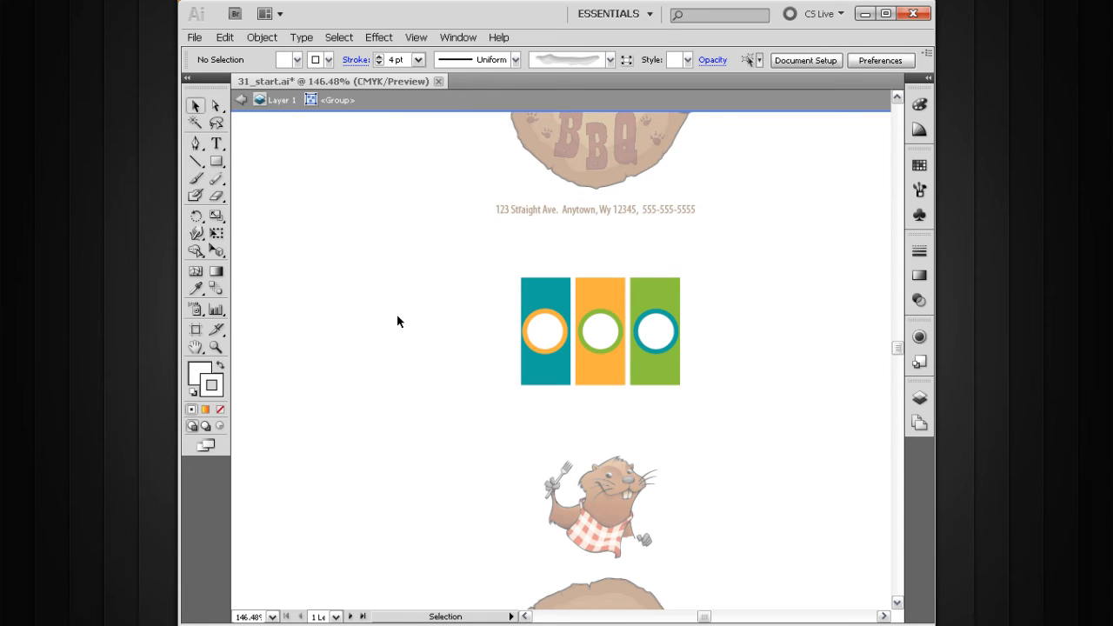
pyautogui.doubleClick(463, 292)
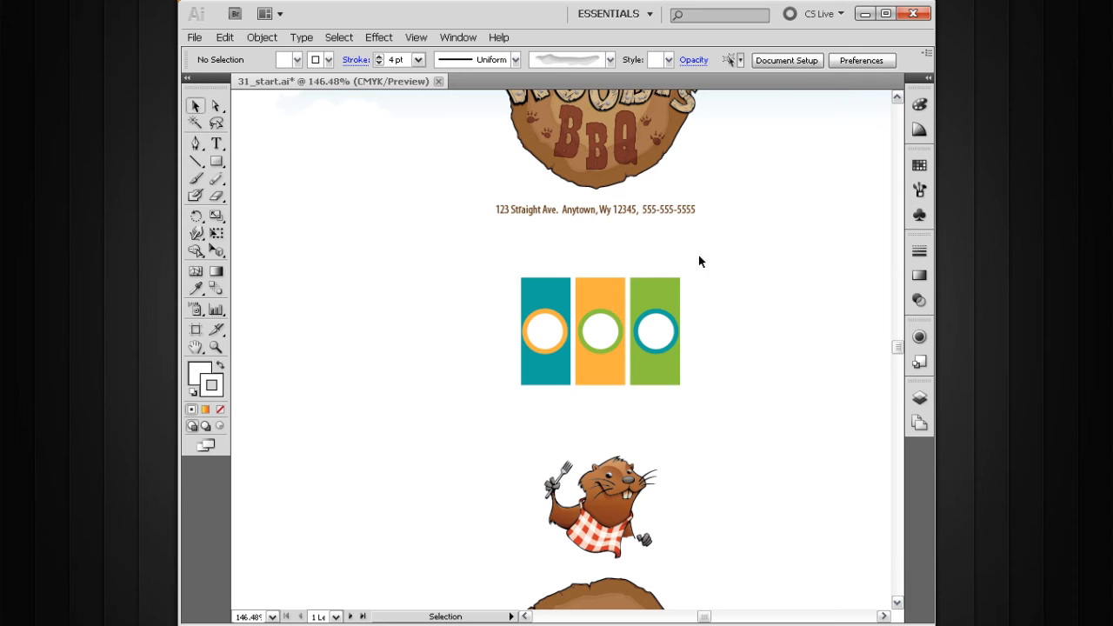
pyautogui.click(553, 380)
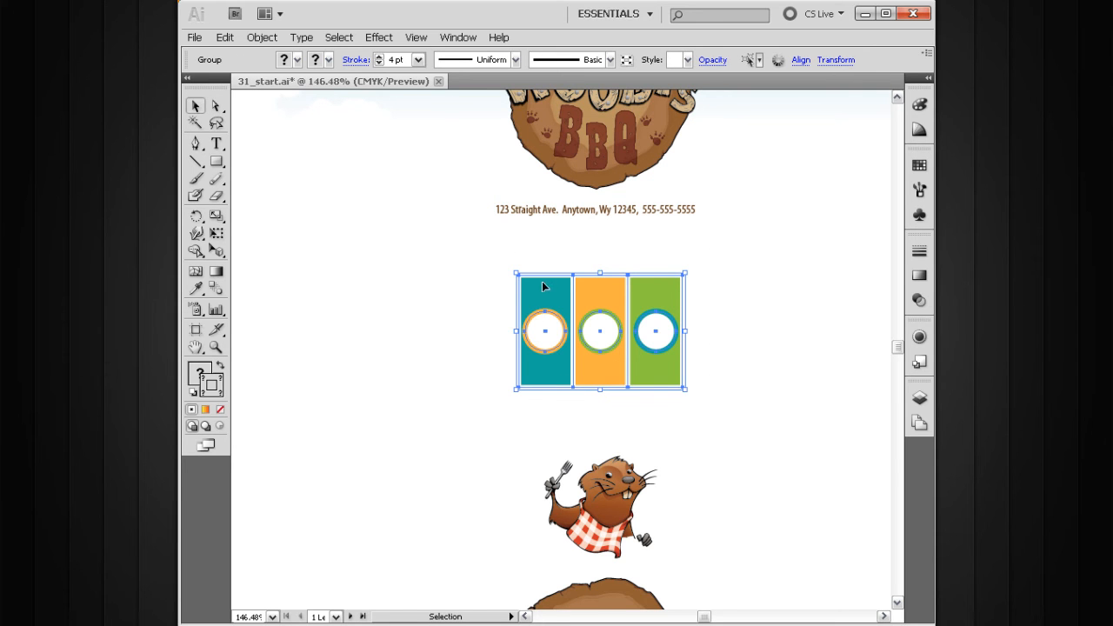
pyautogui.rightClick(602, 294)
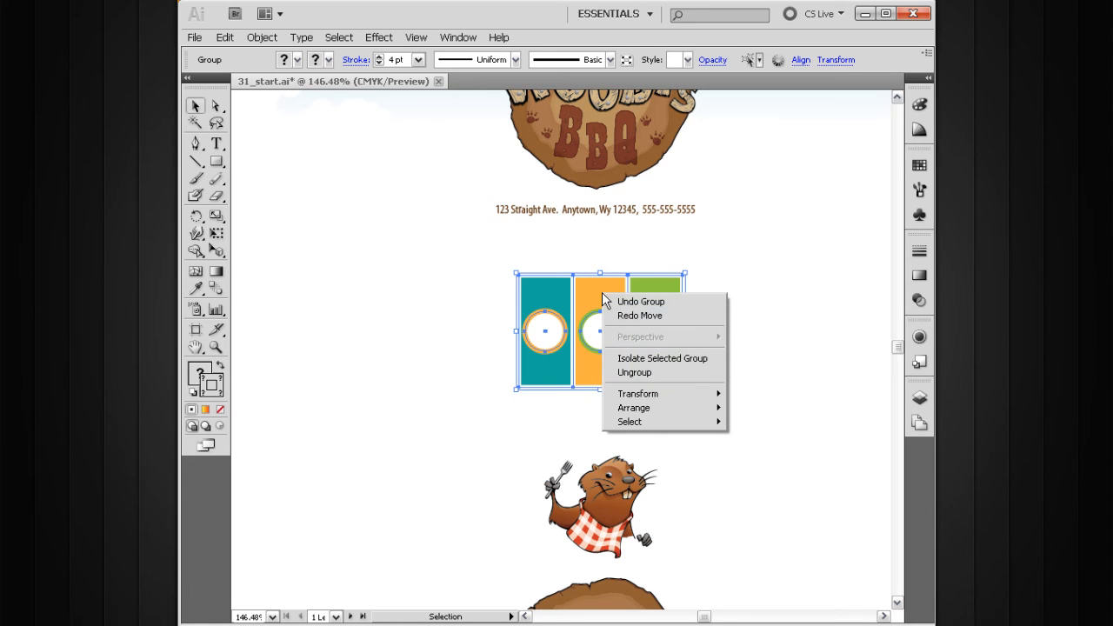
pyautogui.click(646, 360)
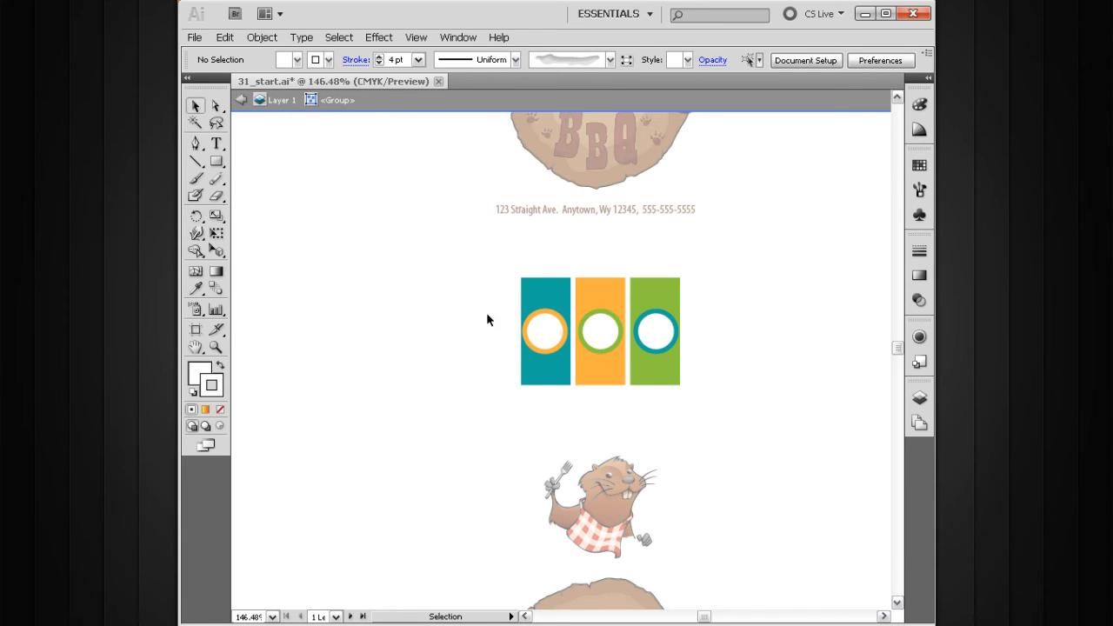
pyautogui.click(241, 103)
pyautogui.click(241, 103)
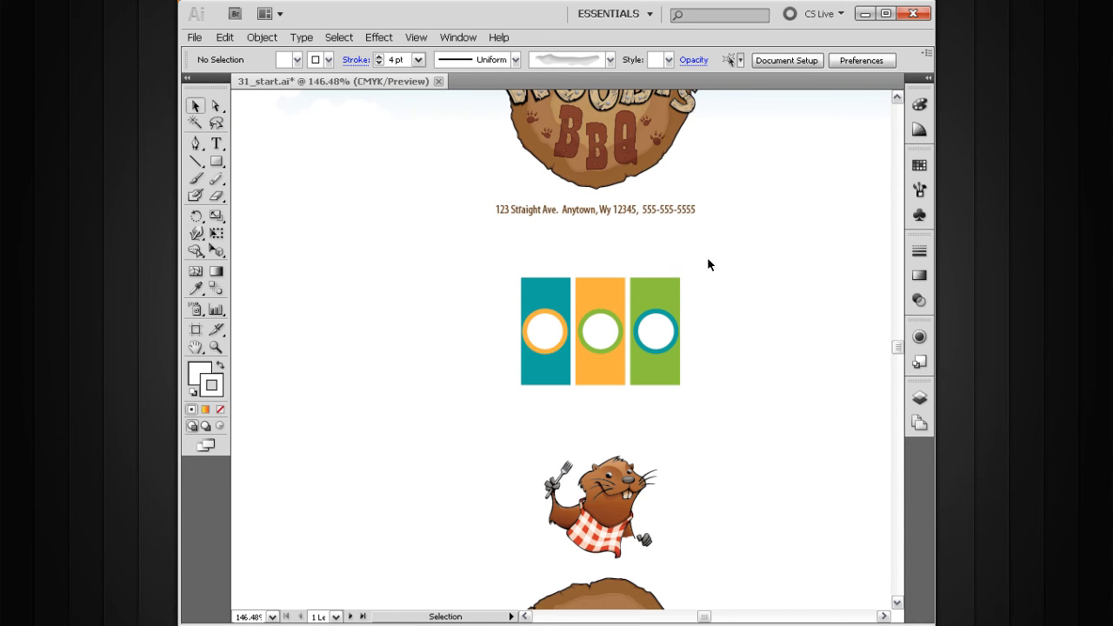
# Enter isolation mode on the combined group once more and exit it
pyautogui.click(554, 288)
pyautogui.doubleClick(554, 288)
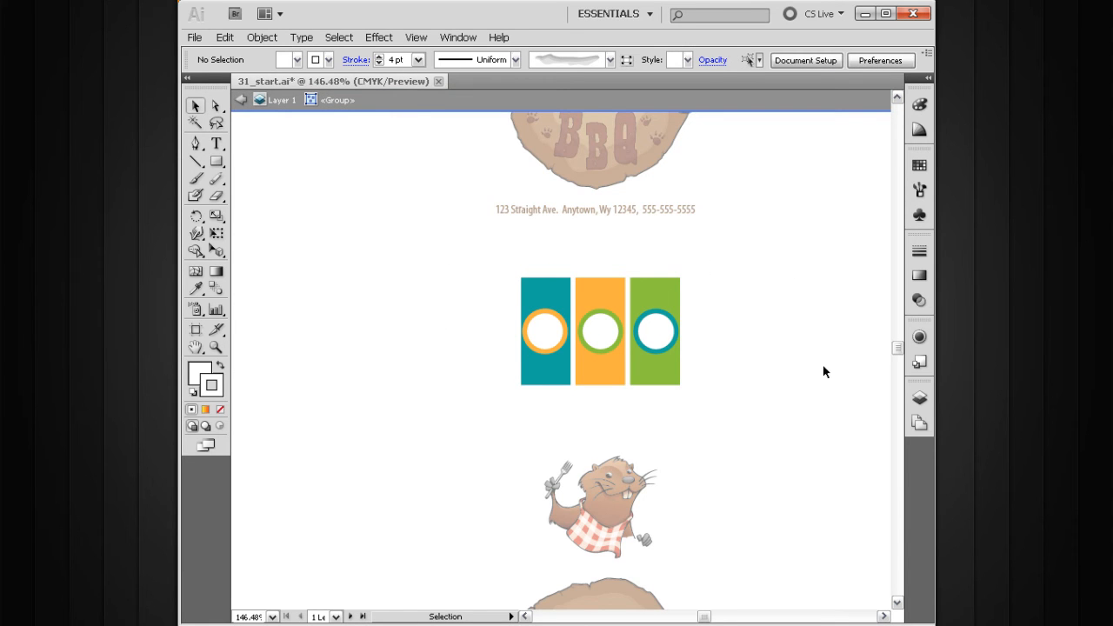
pyautogui.doubleClick(779, 276)
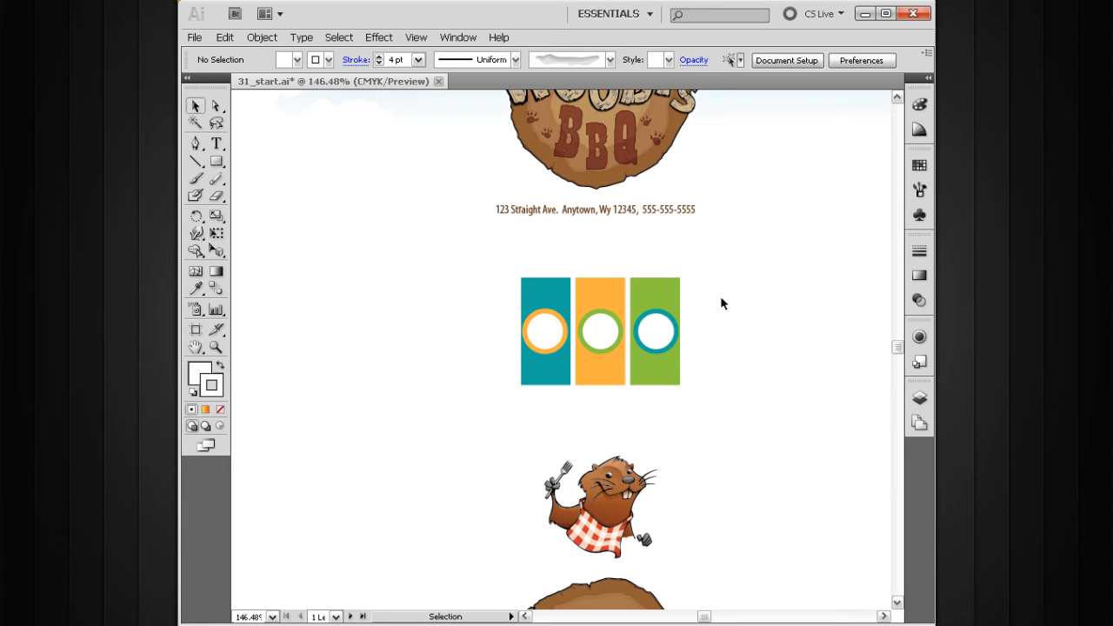
# Isolate the combined rectangle and circle group, and inside it isolate the nested circle group
pyautogui.moveTo(708, 244); pyautogui.dragTo(512, 392)
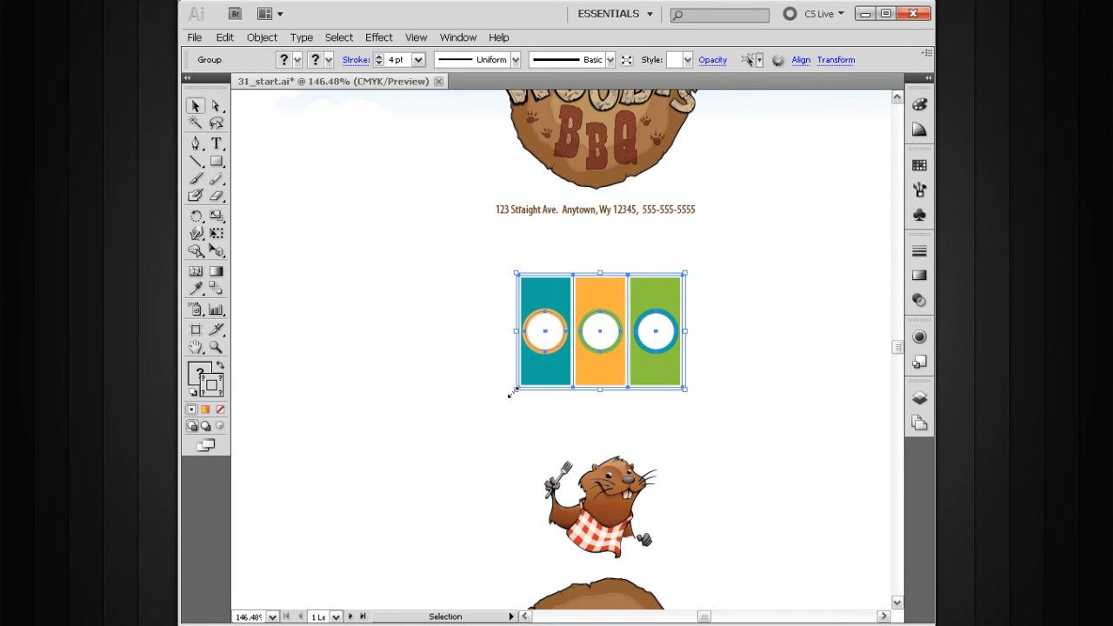
pyautogui.click(626, 60)
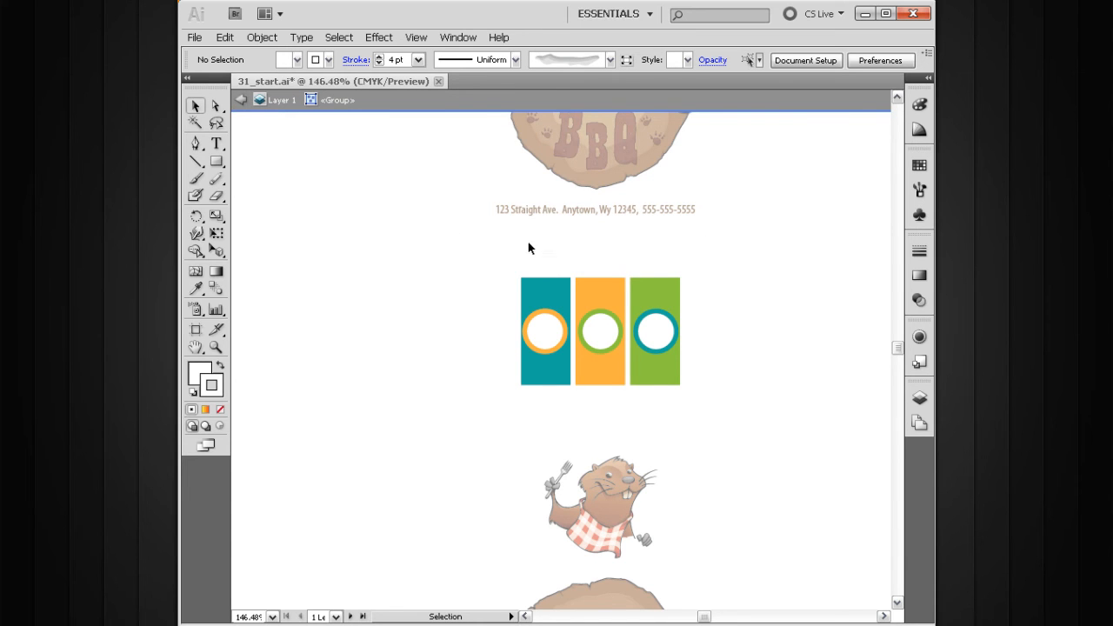
pyautogui.click(648, 292)
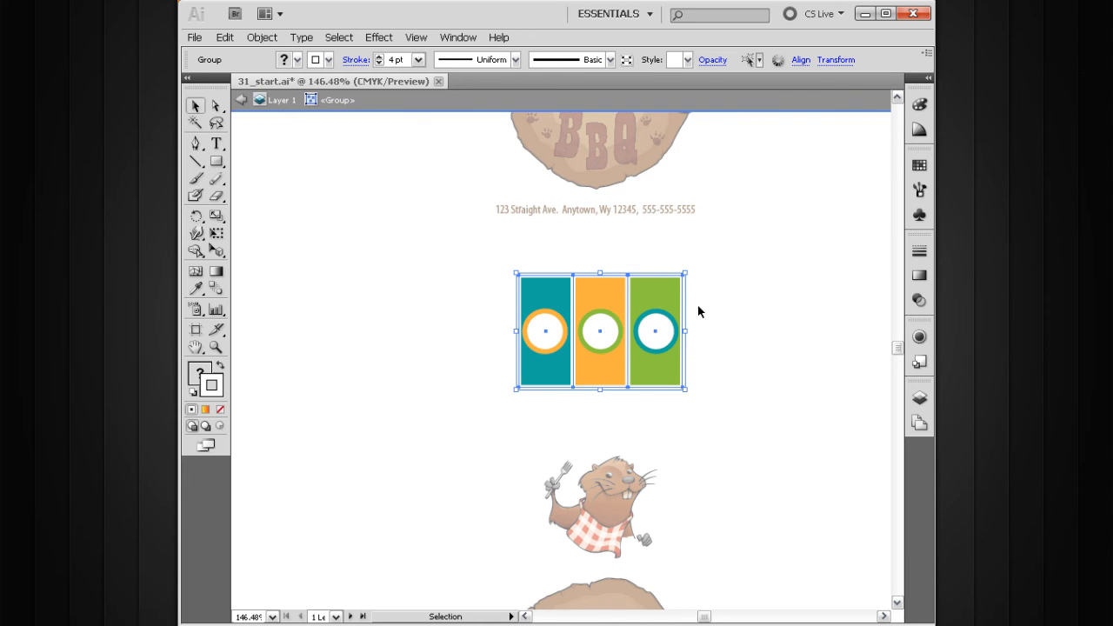
pyautogui.click(668, 327)
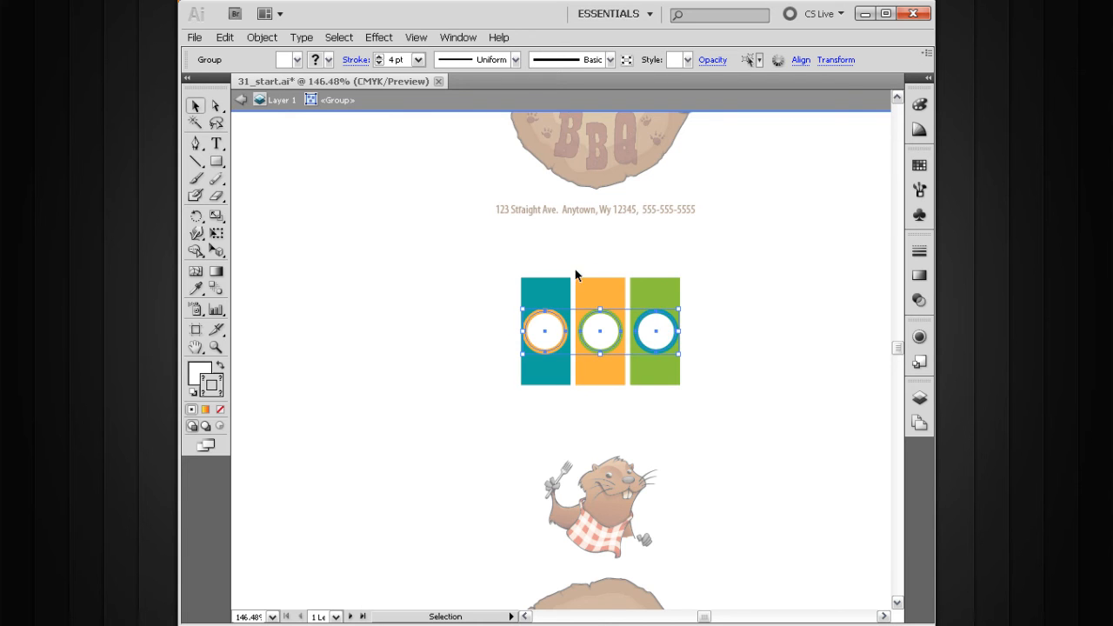
pyautogui.doubleClick(663, 325)
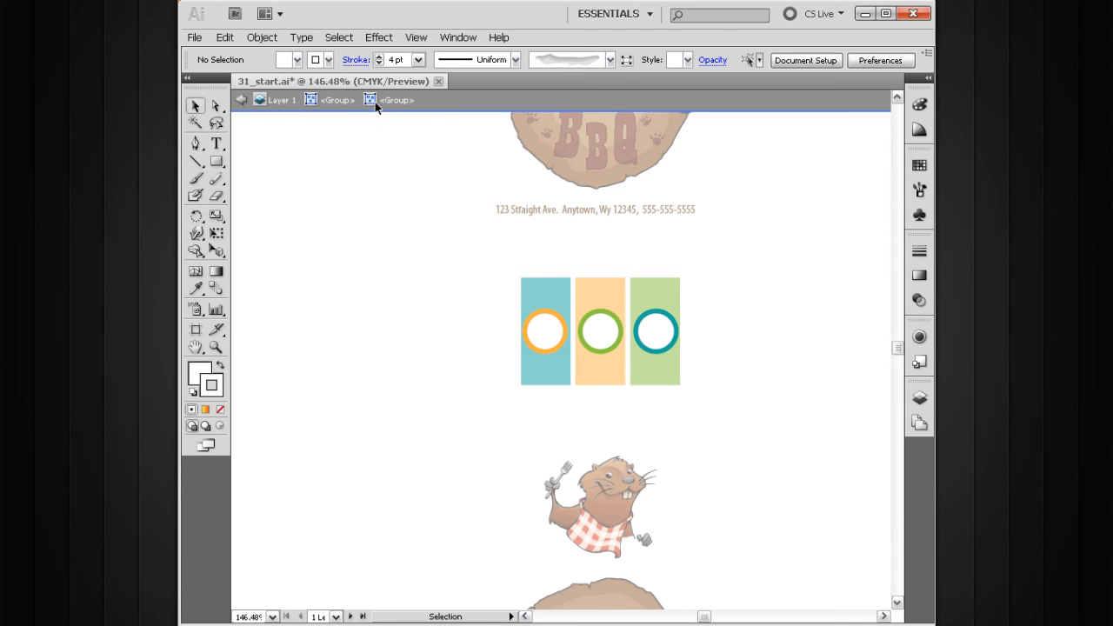
# Move the teal and orange circles to the tops of their rectangles and the green circle to the bottom, and exit isolation mode
pyautogui.click(650, 327)
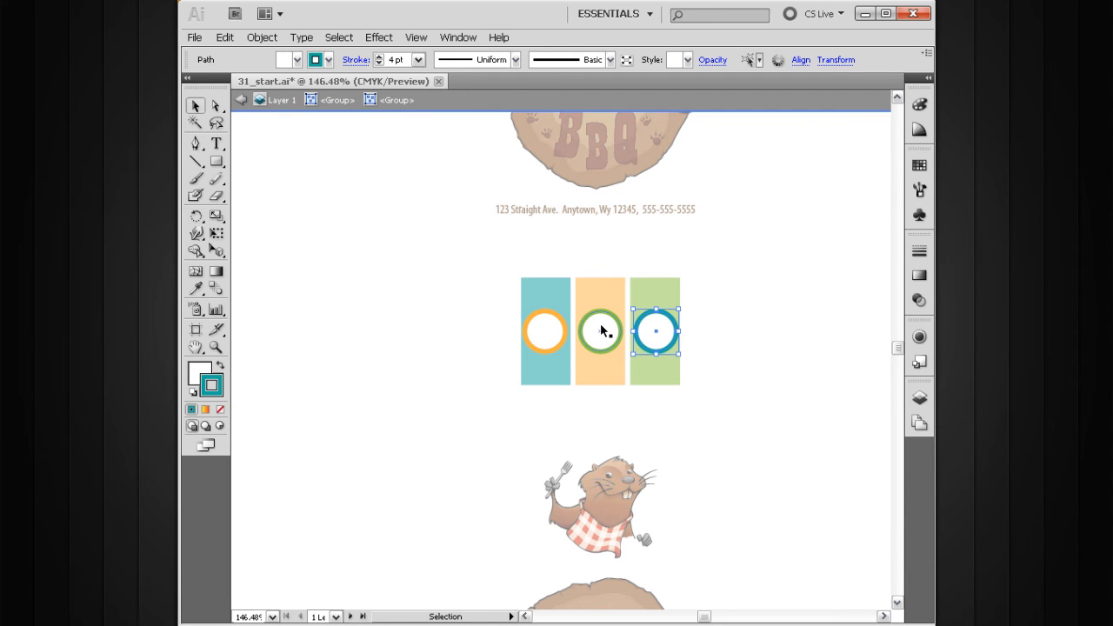
pyautogui.hotkey('ctrl', 'space')
pyautogui.moveTo(742, 237); pyautogui.dragTo(494, 428)
pyautogui.moveTo(681, 331); pyautogui.dragTo(681, 264)
pyautogui.moveTo(437, 329); pyautogui.dragTo(442, 278)
pyautogui.moveTo(554, 322); pyautogui.dragTo(560, 393)
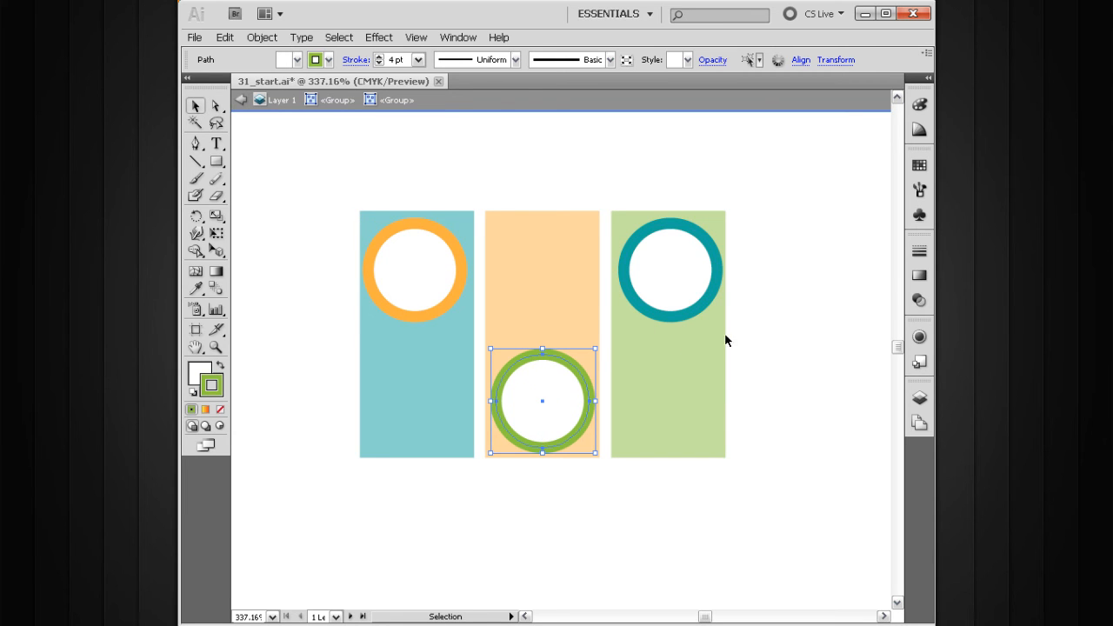
pyautogui.doubleClick(789, 322)
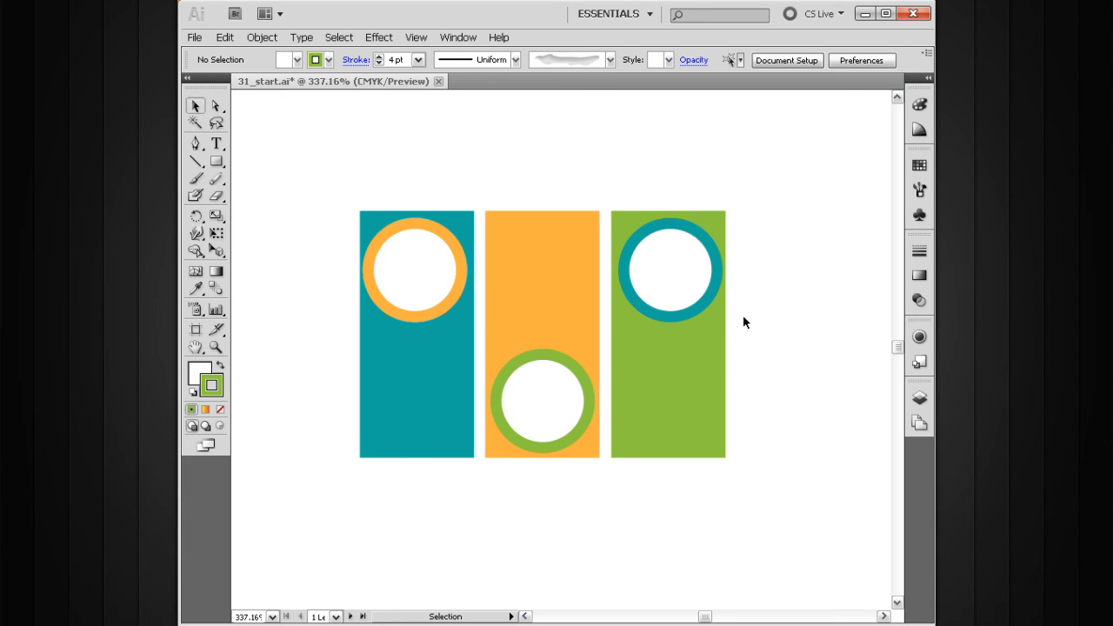
# Isolate the nested circle group and the single teal circle path inside it, and return to the full artwork
pyautogui.doubleClick(667, 291)
pyautogui.doubleClick(671, 292)
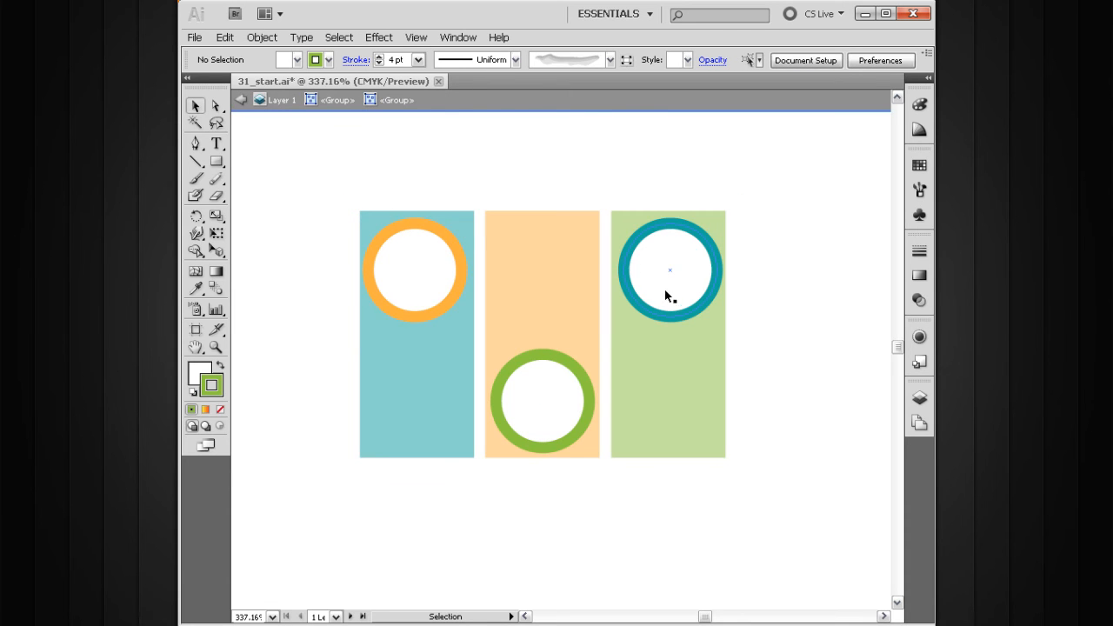
pyautogui.click(666, 286)
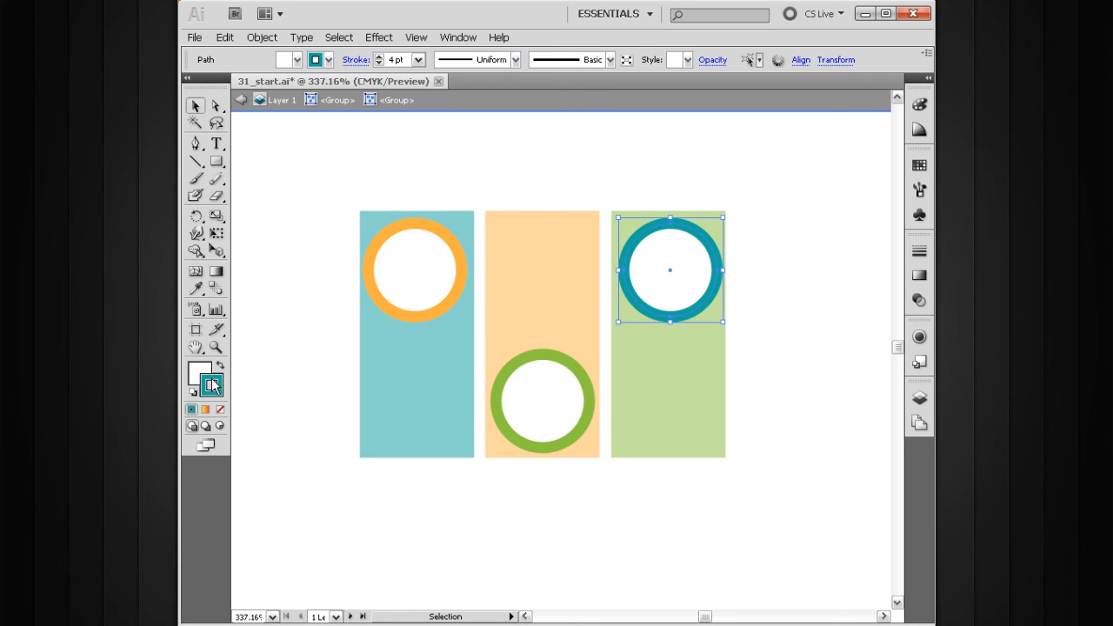
pyautogui.doubleClick(693, 314)
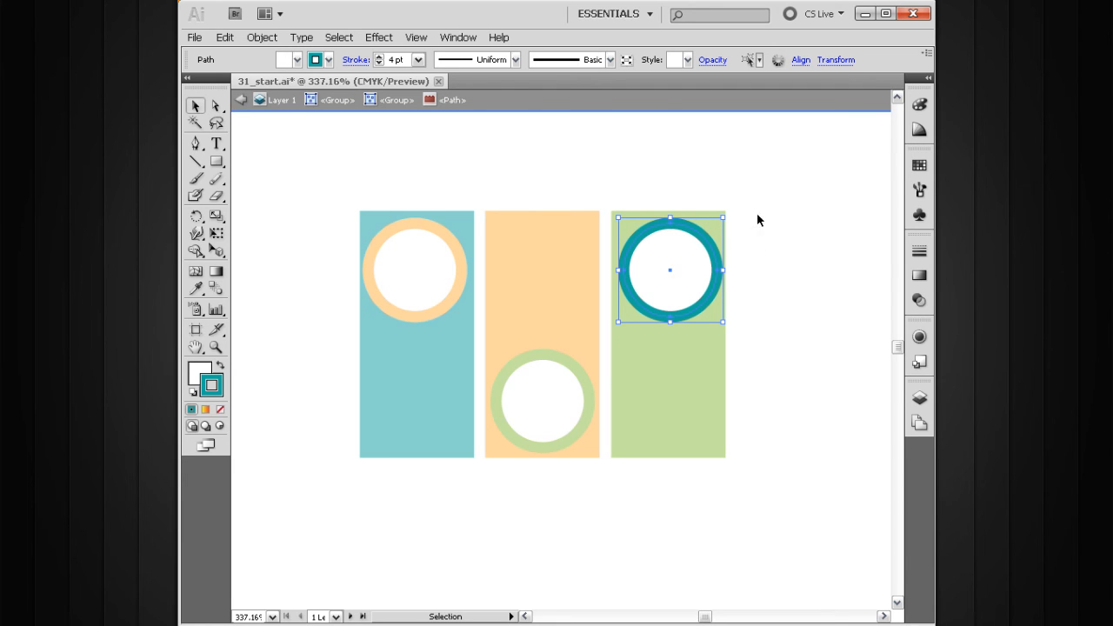
pyautogui.doubleClick(765, 248)
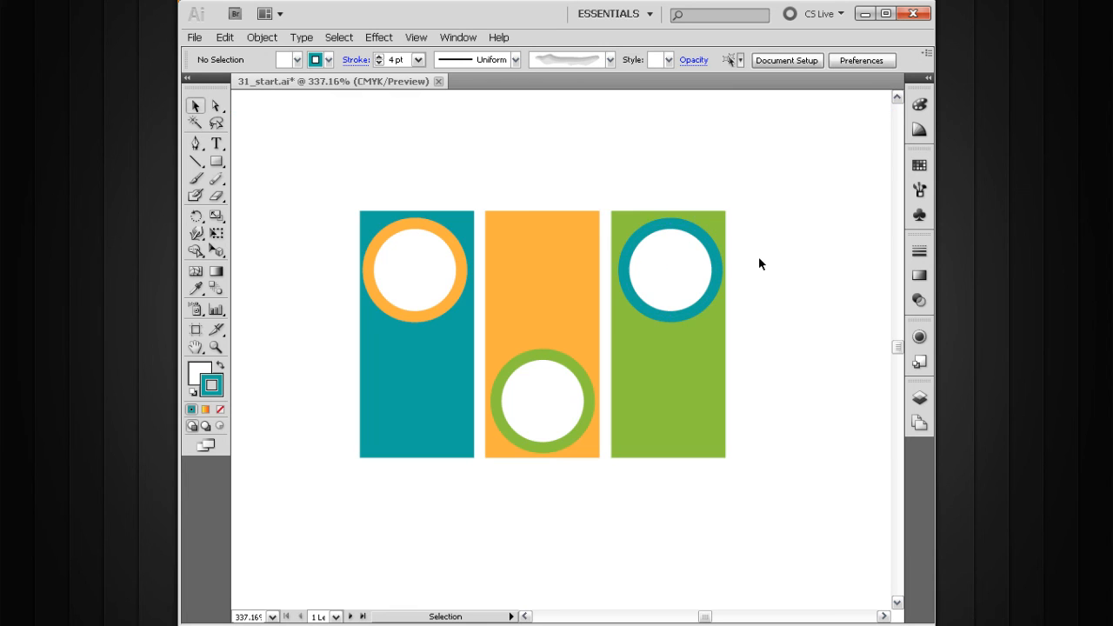
# Ungroup the standalone beaver illustration below the coloured rectangles and deselect it
pyautogui.moveTo(578, 362); pyautogui.dragTo(555, 418)
pyautogui.keyDown('ctrl'); pyautogui.keyDown('alt'); pyautogui.click(569, 372); pyautogui.keyUp('alt'); pyautogui.keyUp('ctrl')
pyautogui.keyDown('ctrl'); pyautogui.keyDown('alt'); pyautogui.click(570, 372); pyautogui.keyUp('alt'); pyautogui.keyUp('ctrl')
pyautogui.keyDown('ctrl'); pyautogui.keyDown('alt'); pyautogui.click(570, 372); pyautogui.keyUp('alt'); pyautogui.keyUp('ctrl')
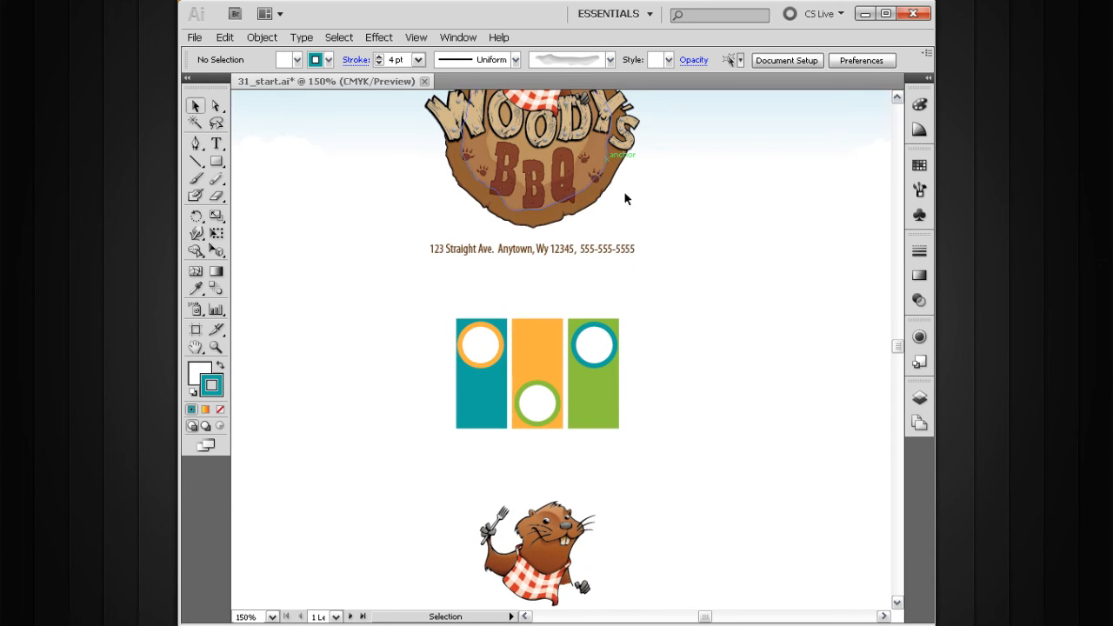
pyautogui.moveTo(546, 455); pyautogui.dragTo(532, 292)
pyautogui.moveTo(514, 502); pyautogui.dragTo(557, 318)
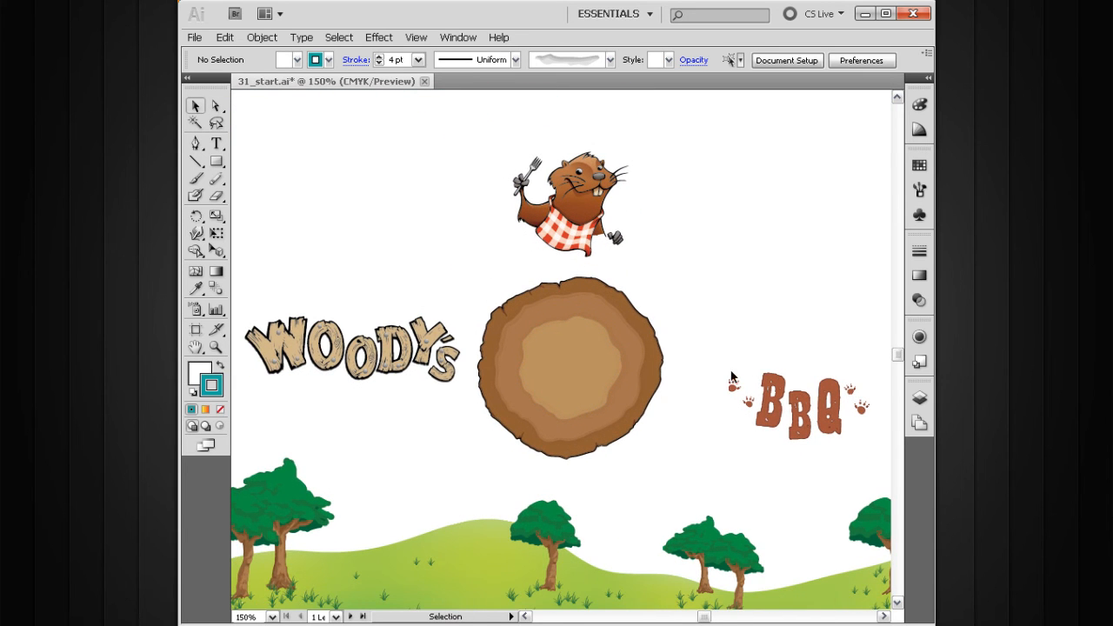
pyautogui.moveTo(616, 388); pyautogui.dragTo(600, 368)
pyautogui.hotkey('ctrl', '-')
pyautogui.hotkey('ctrl', '-')
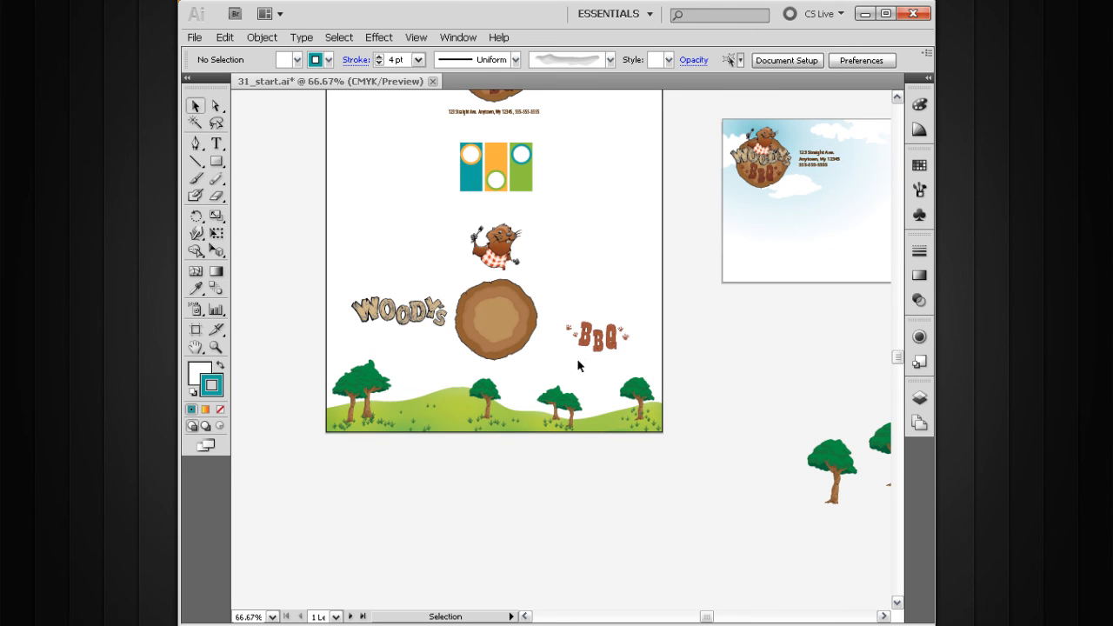
pyautogui.moveTo(653, 200); pyautogui.dragTo(380, 384)
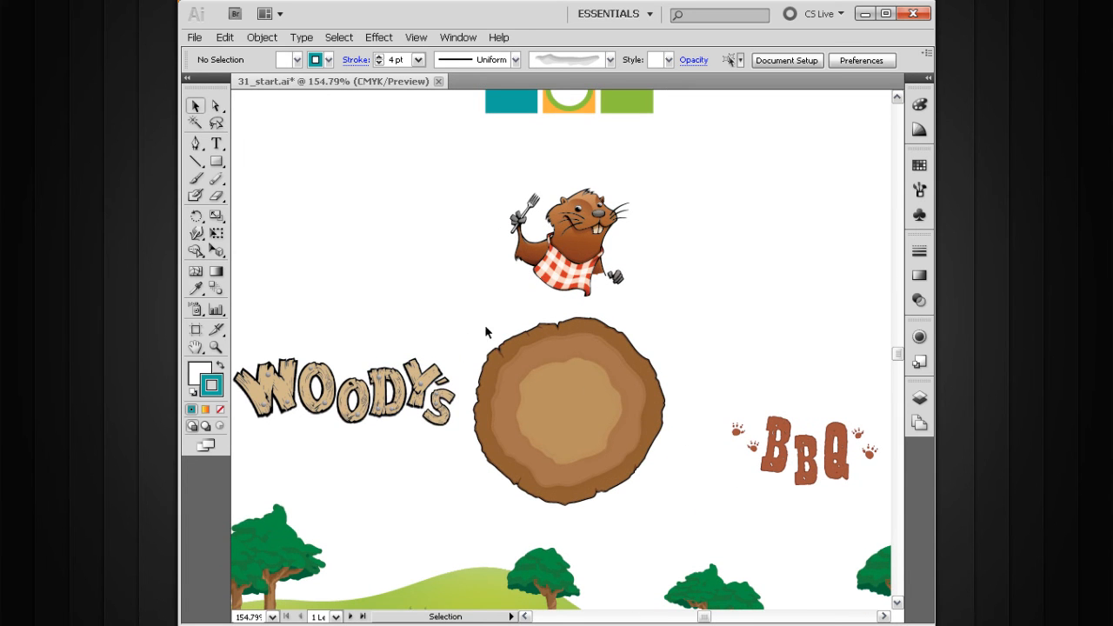
pyautogui.click(574, 244)
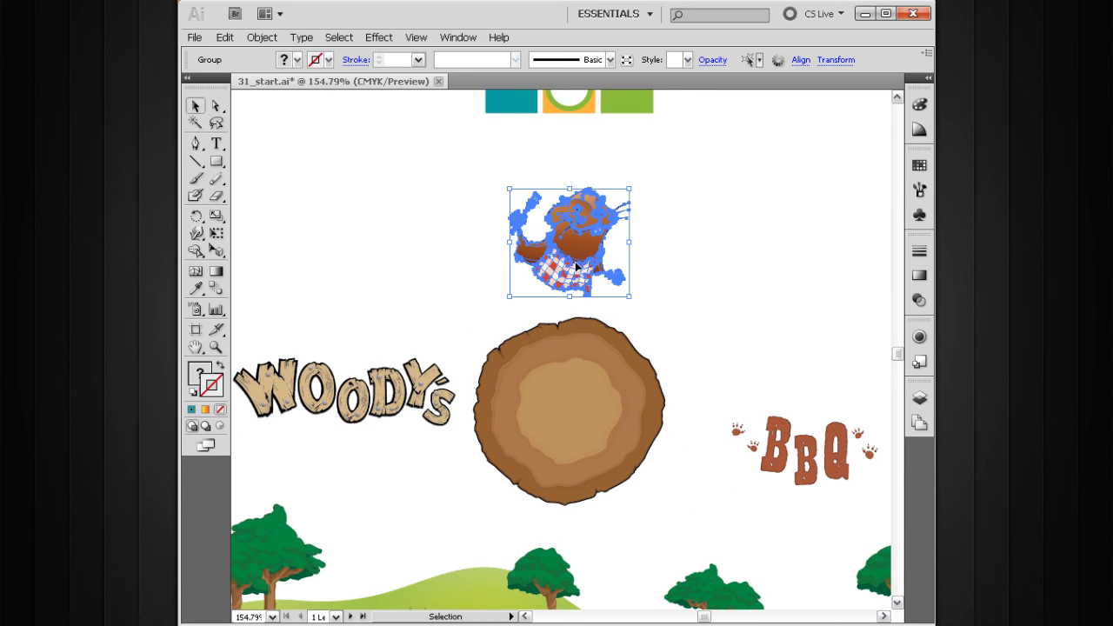
pyautogui.moveTo(663, 156); pyautogui.dragTo(447, 351)
pyautogui.moveTo(664, 300); pyautogui.dragTo(590, 296)
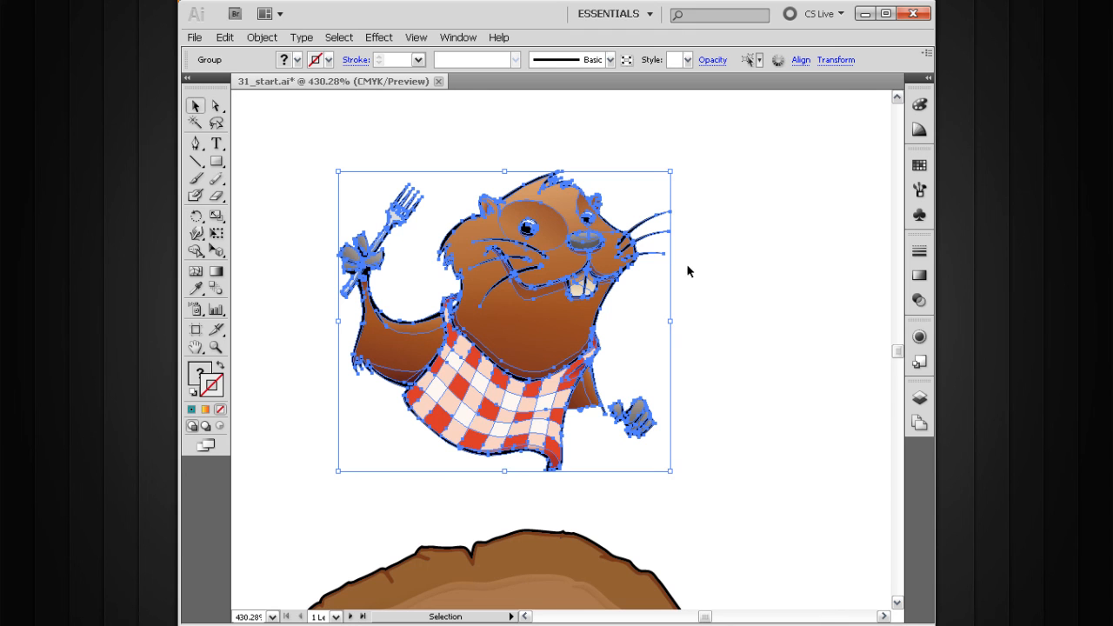
pyautogui.hotkey('ctrl', 'shift', 'g')
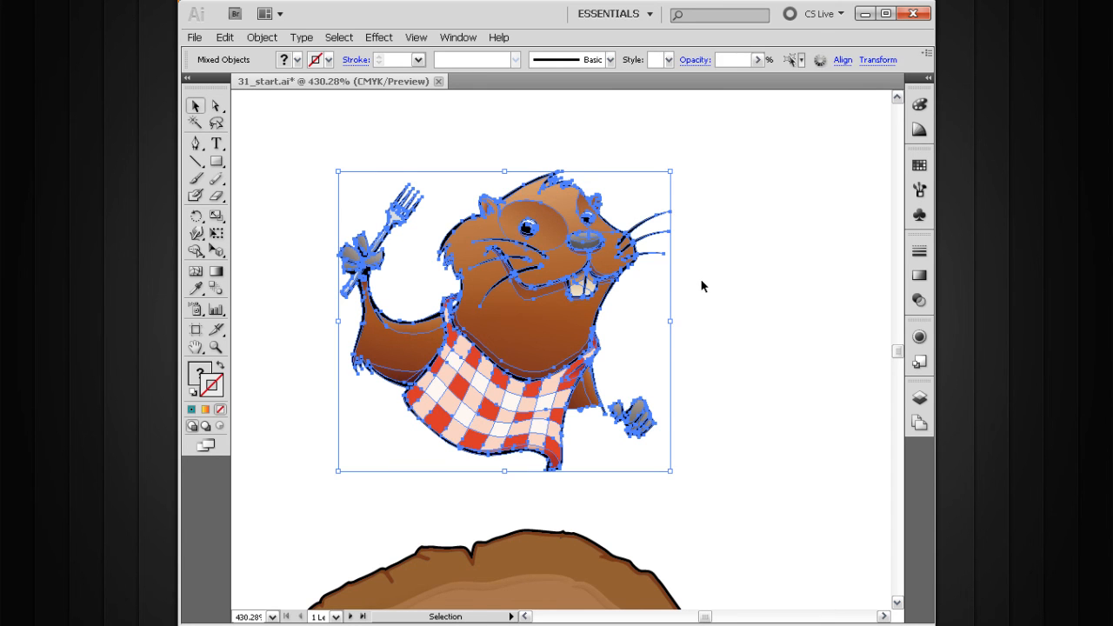
pyautogui.click(702, 288)
# Move the beaver's face shading and nose pieces out of the illustration, and undo the moves and the ungrouping
pyautogui.moveTo(544, 329); pyautogui.dragTo(766, 355)
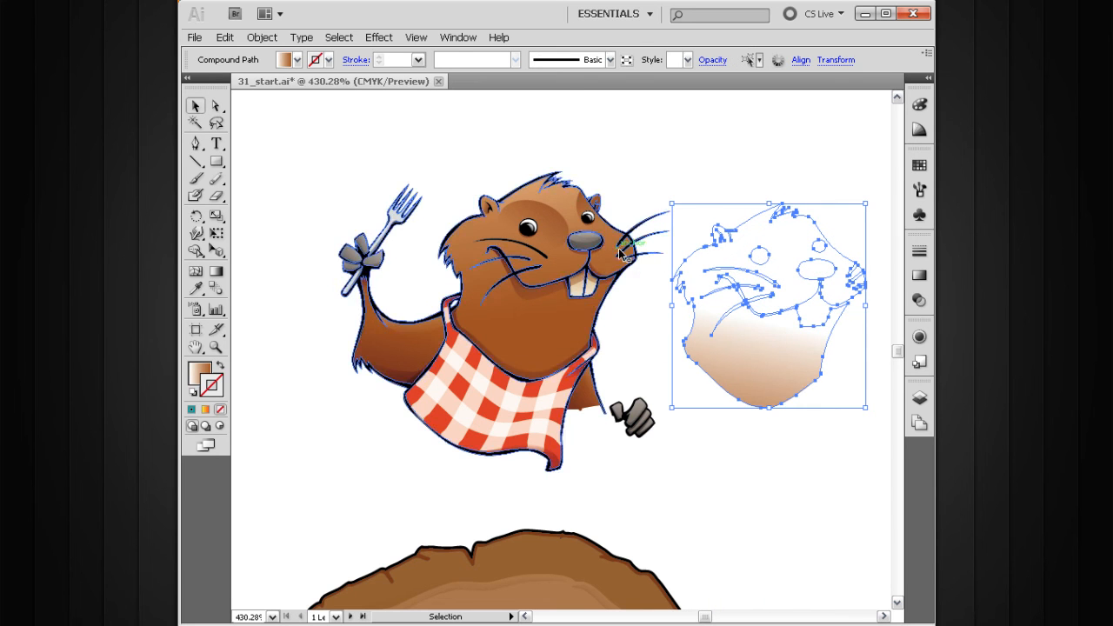
pyautogui.moveTo(581, 236); pyautogui.dragTo(673, 154)
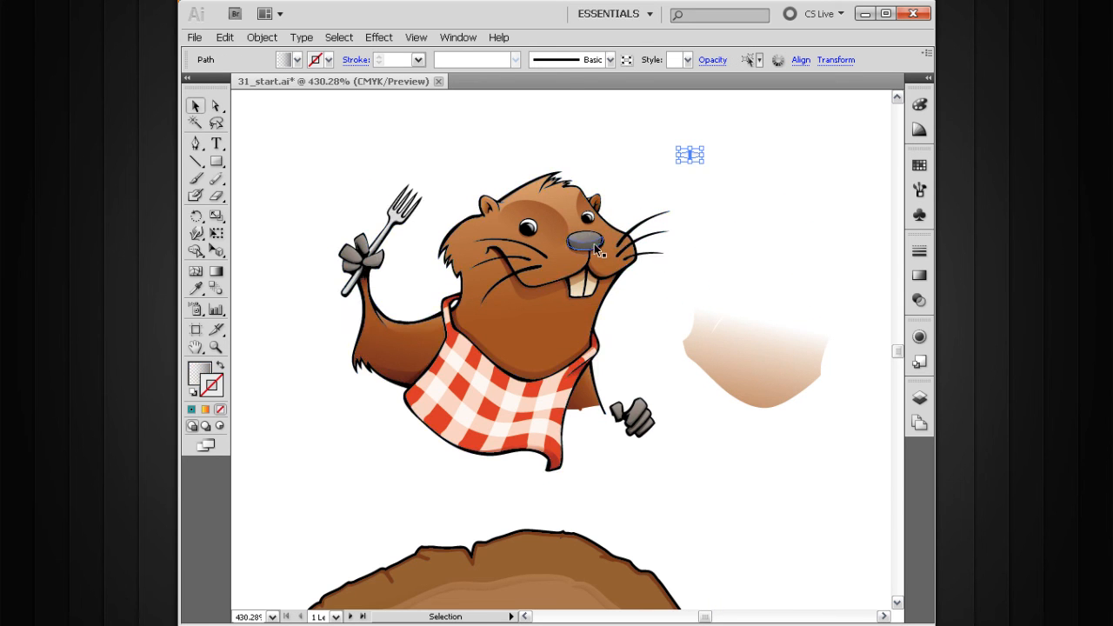
pyautogui.moveTo(601, 252); pyautogui.dragTo(698, 213)
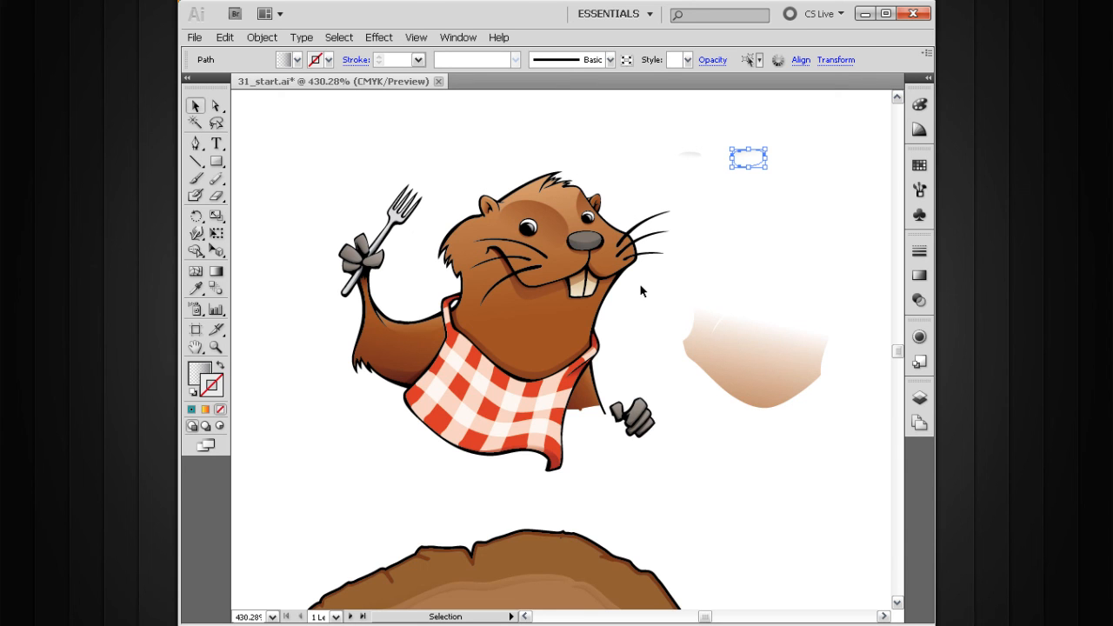
pyautogui.press('a')
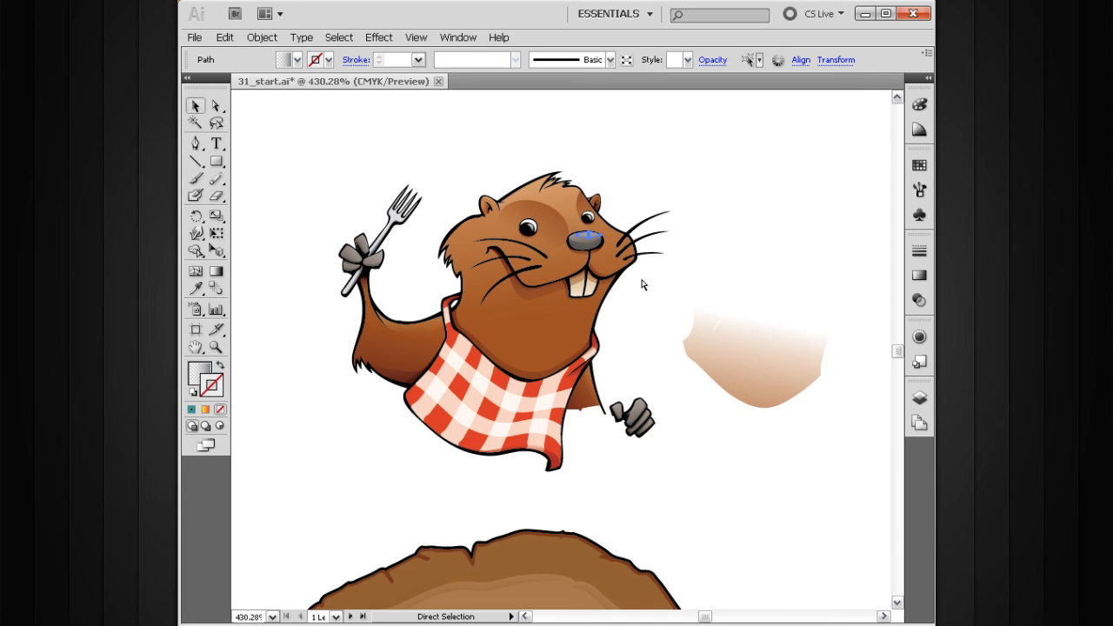
pyautogui.hotkey('ctrl', 'z')
pyautogui.press('v')
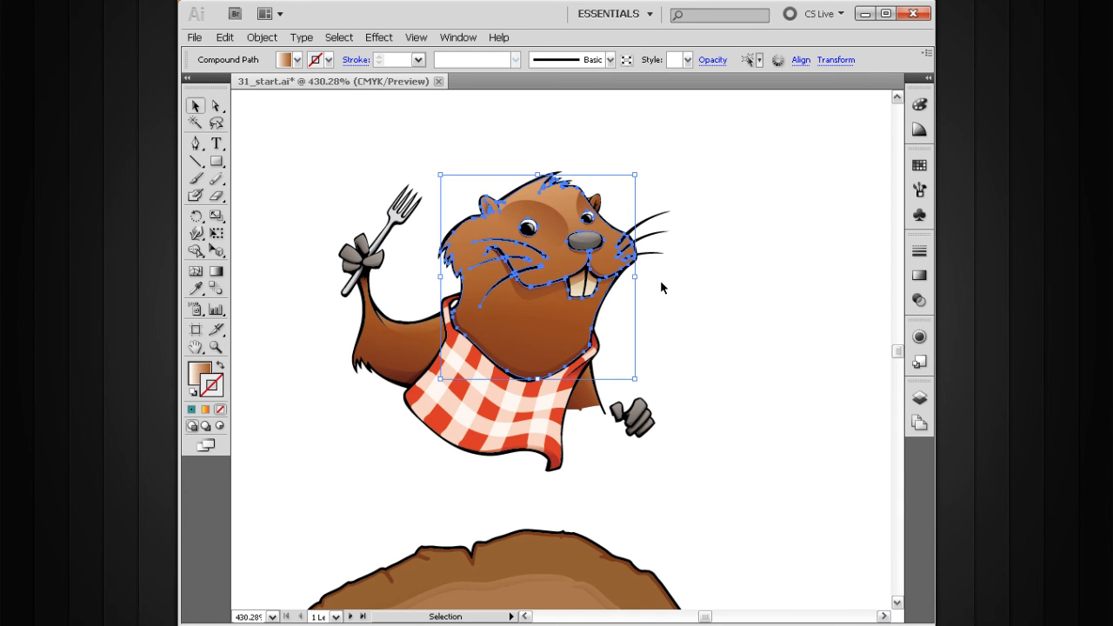
pyautogui.click(613, 328)
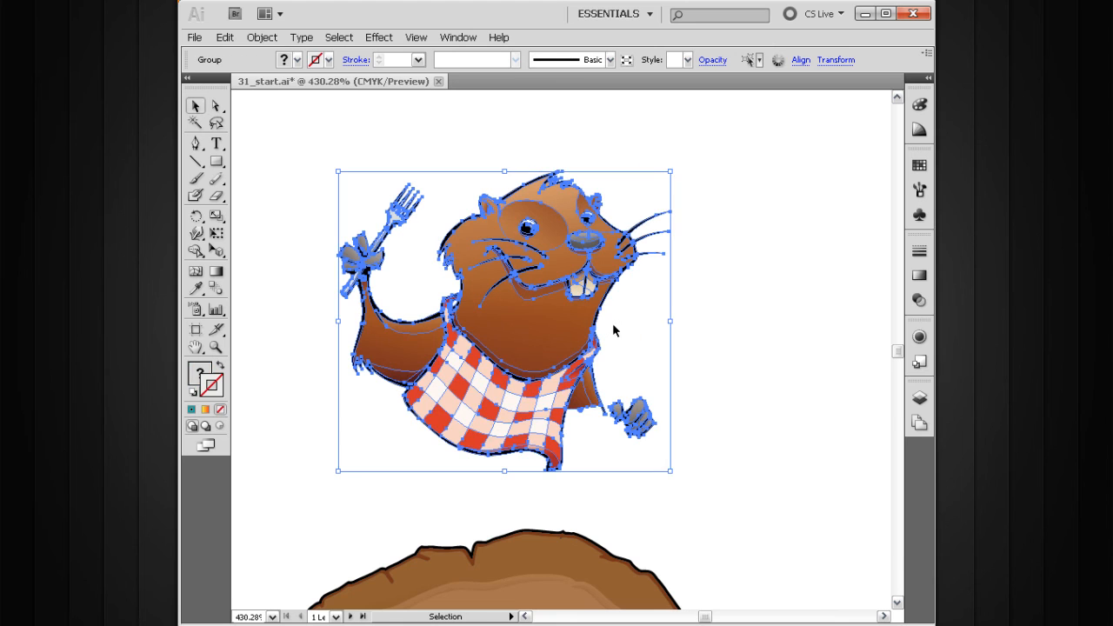
pyautogui.click(712, 291)
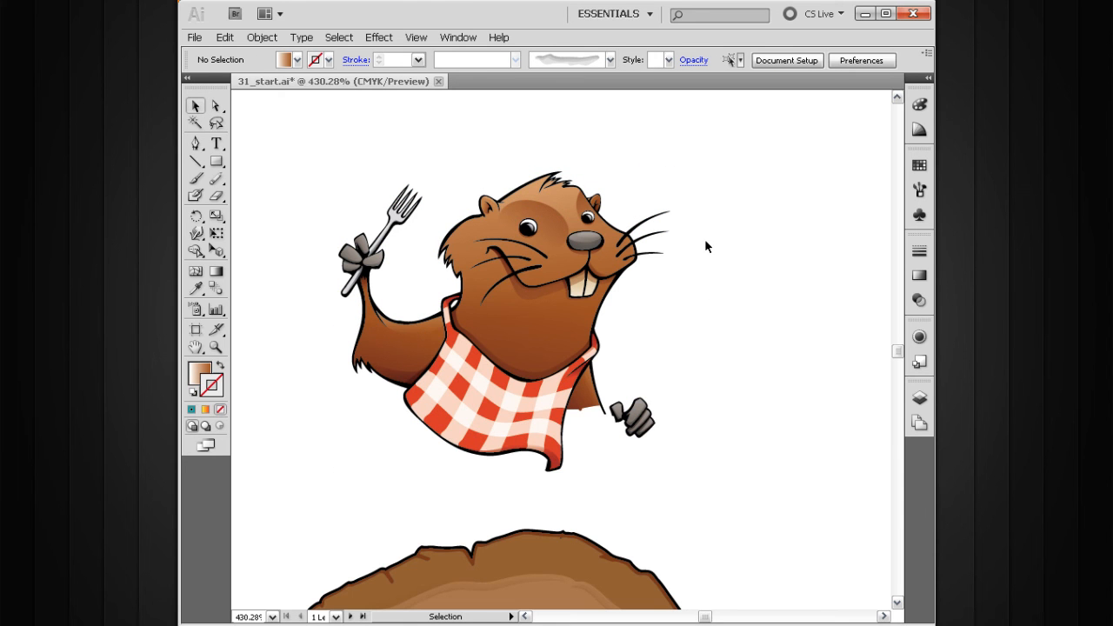
# Select the face and arm pieces inside the grouped beaver one by one with the Direct Selection tool, and deselect them
pyautogui.press('a')
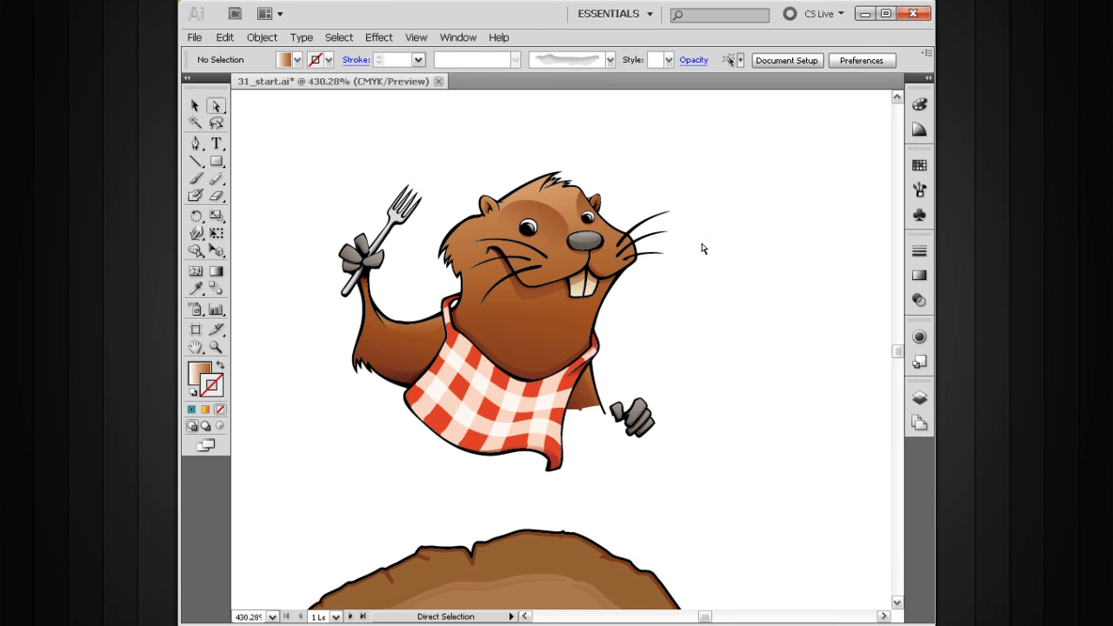
pyautogui.click(554, 335)
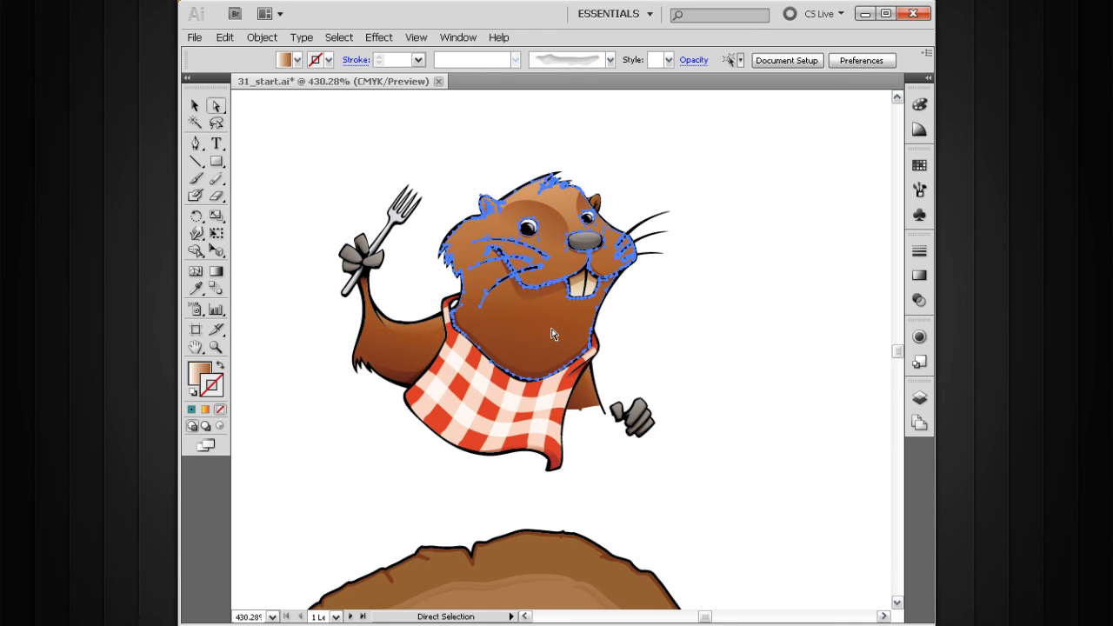
pyautogui.click(586, 401)
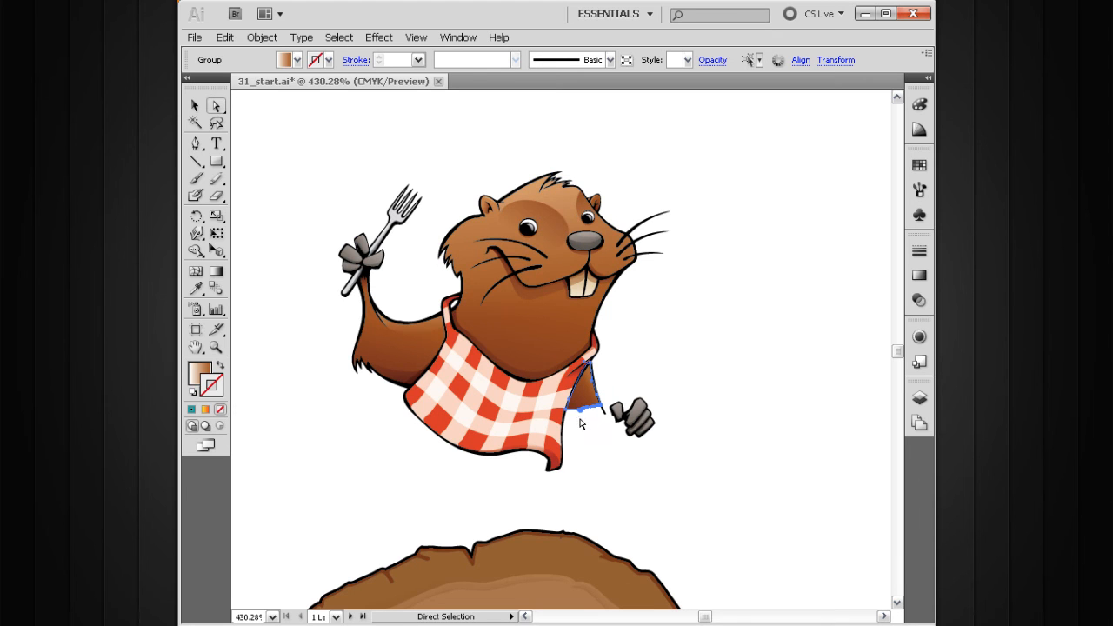
pyautogui.click(420, 346)
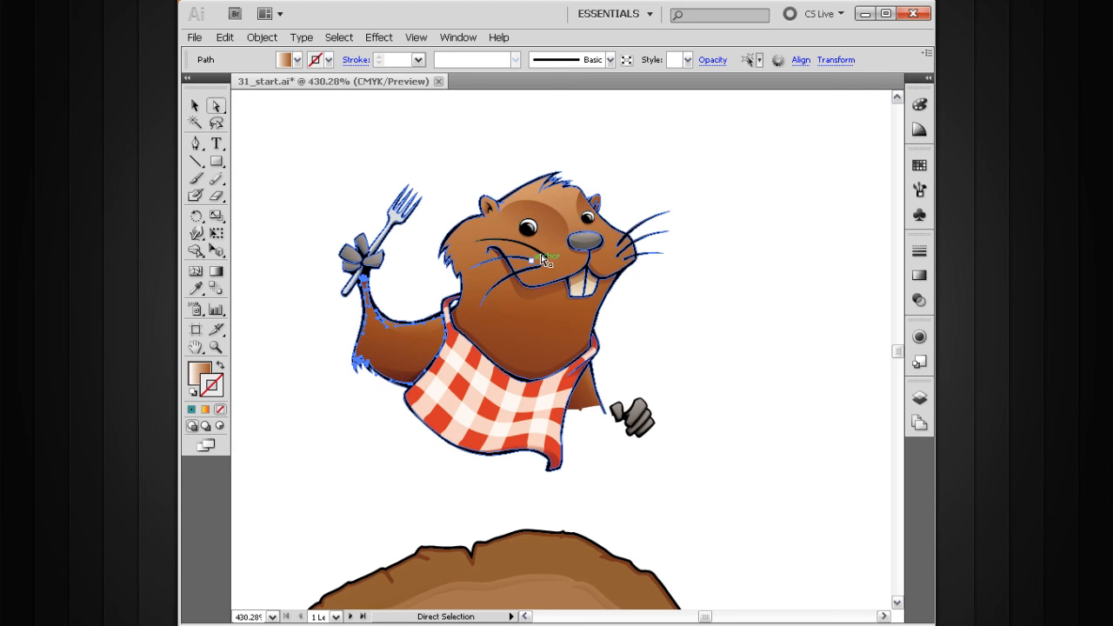
pyautogui.click(674, 318)
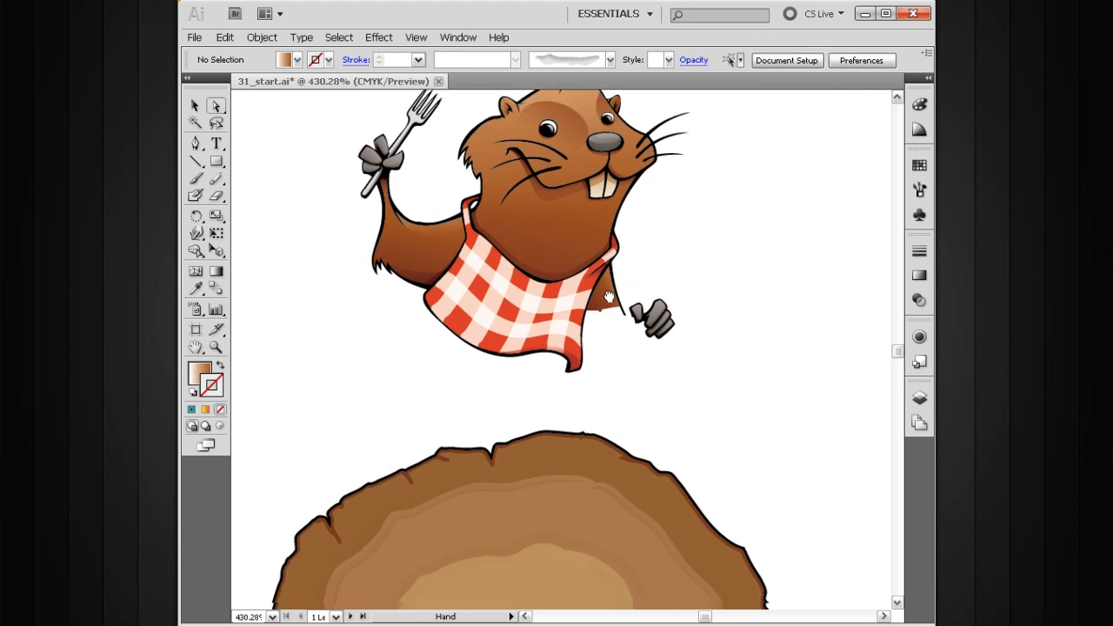
# Select the separate Woody's lettering group and the wood slice group in turn with the Selection tool
pyautogui.keyDown('ctrl'); pyautogui.keyDown('alt'); pyautogui.click(579, 403); pyautogui.keyUp('alt'); pyautogui.keyUp('ctrl')
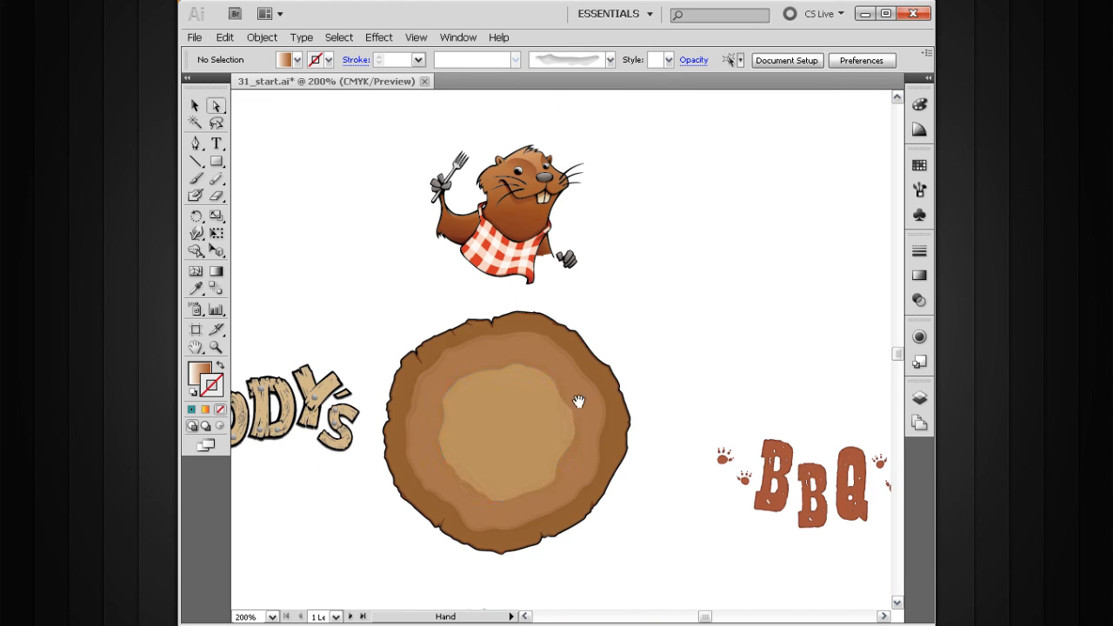
pyautogui.press('v')
pyautogui.moveTo(414, 433); pyautogui.dragTo(544, 381)
pyautogui.click(454, 389)
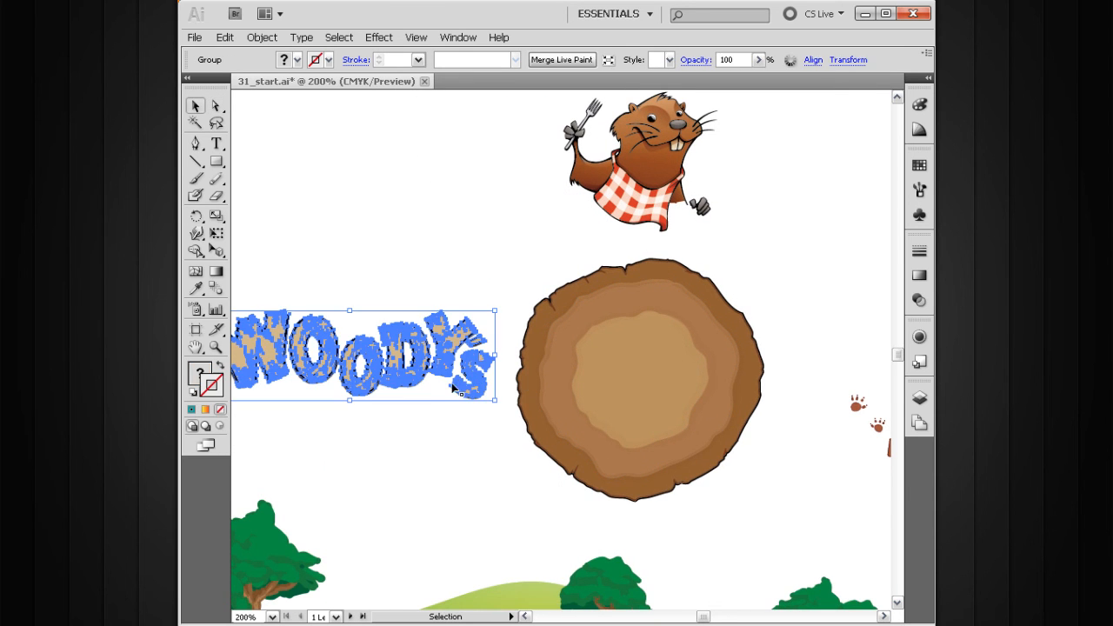
pyautogui.click(594, 360)
pyautogui.keyDown('ctrl'); pyautogui.keyDown('alt'); pyautogui.click(604, 306); pyautogui.keyUp('alt'); pyautogui.keyUp('ctrl')
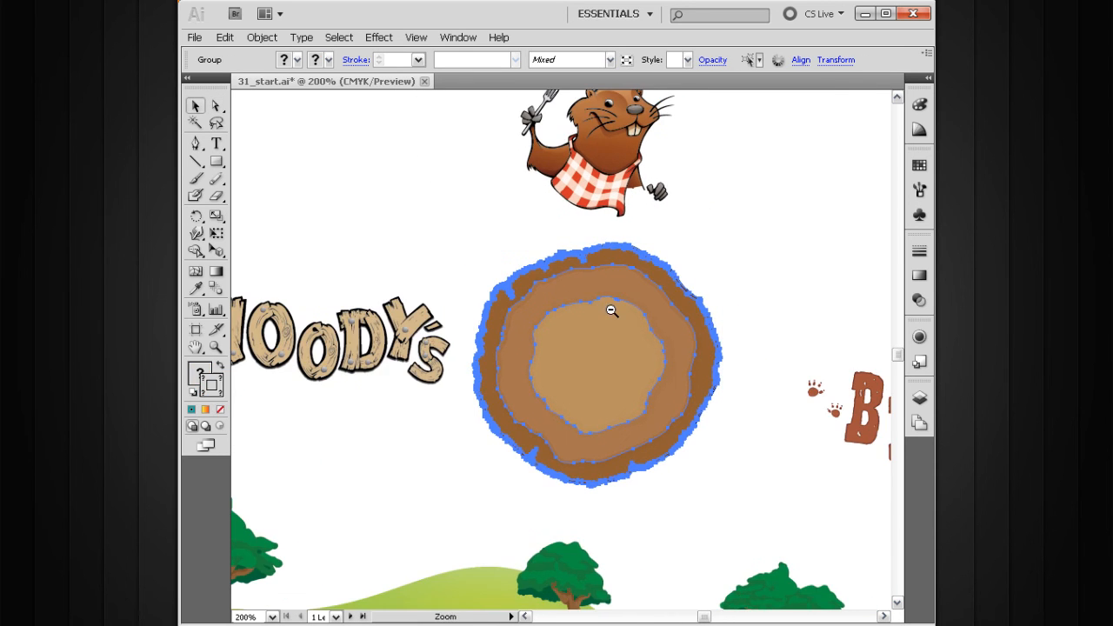
pyautogui.keyDown('ctrl'); pyautogui.keyDown('alt'); pyautogui.click(612, 310); pyautogui.keyUp('alt'); pyautogui.keyUp('ctrl')
pyautogui.scroll(5, 604, 304)
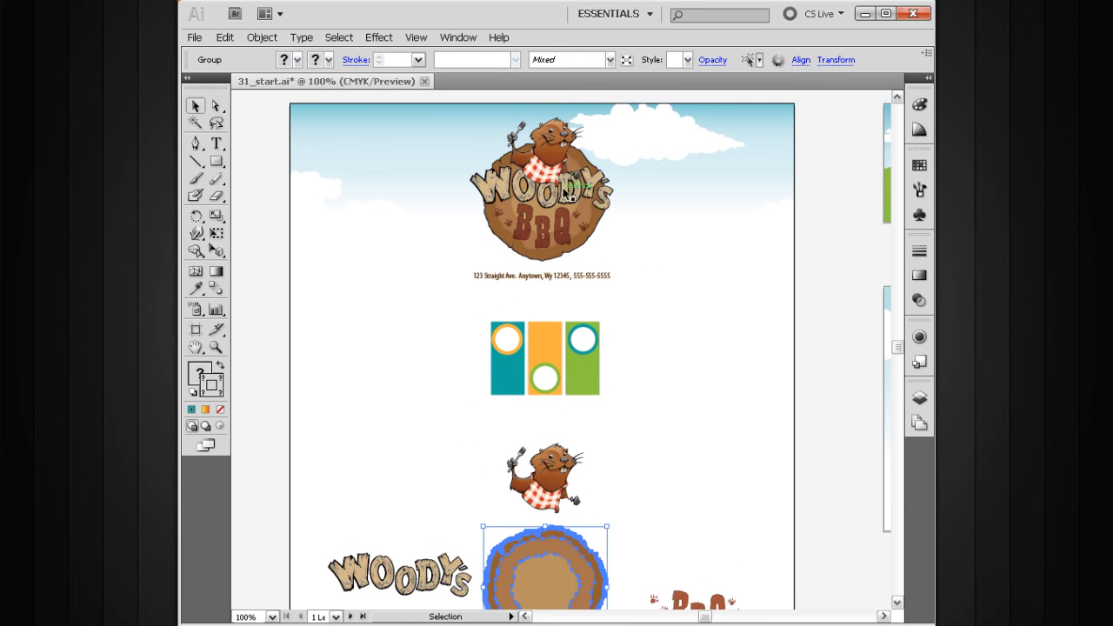
# Select the entire beaver subgroup inside the grouped Woody's BBQ logo with the Group Selection tool
pyautogui.hotkey('ctrl', 'space')
pyautogui.moveTo(679, 111); pyautogui.dragTo(442, 325)
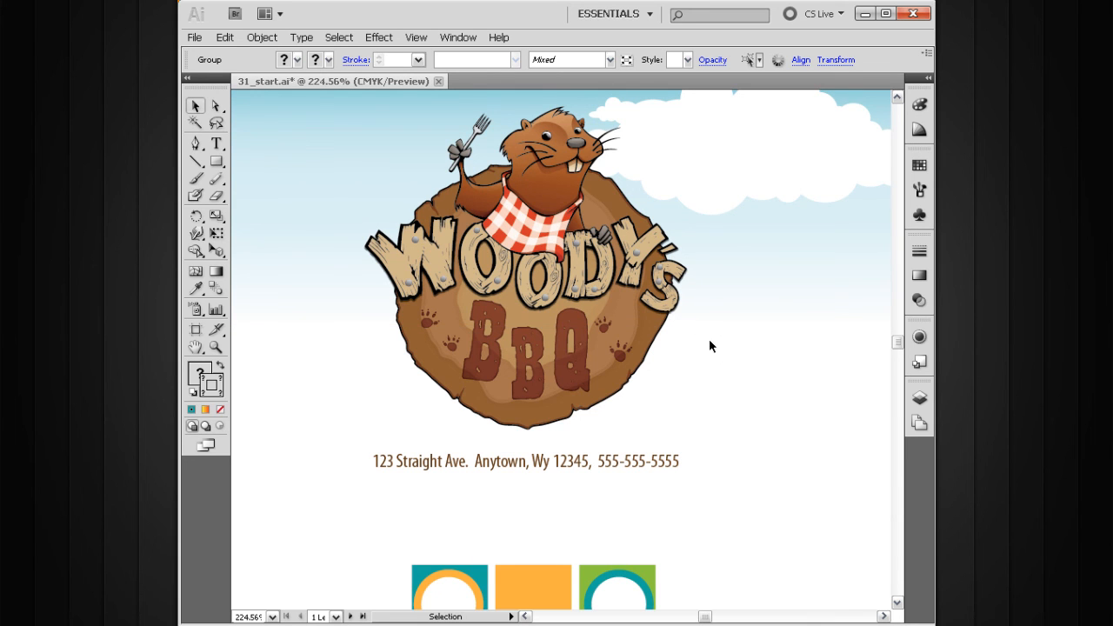
pyautogui.press('a')
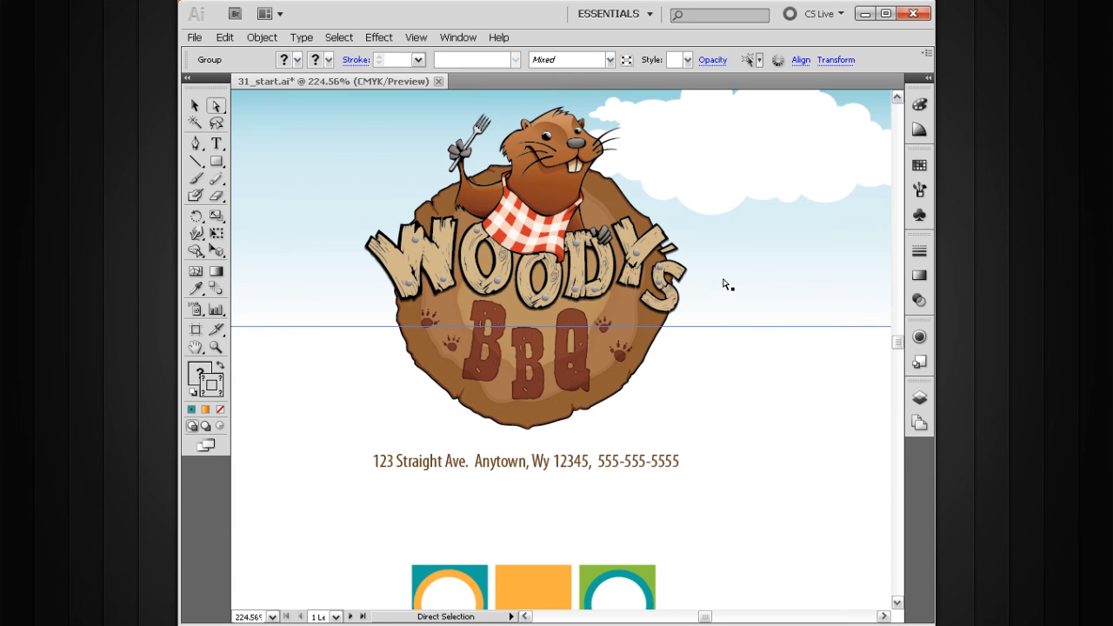
pyautogui.press('alt')
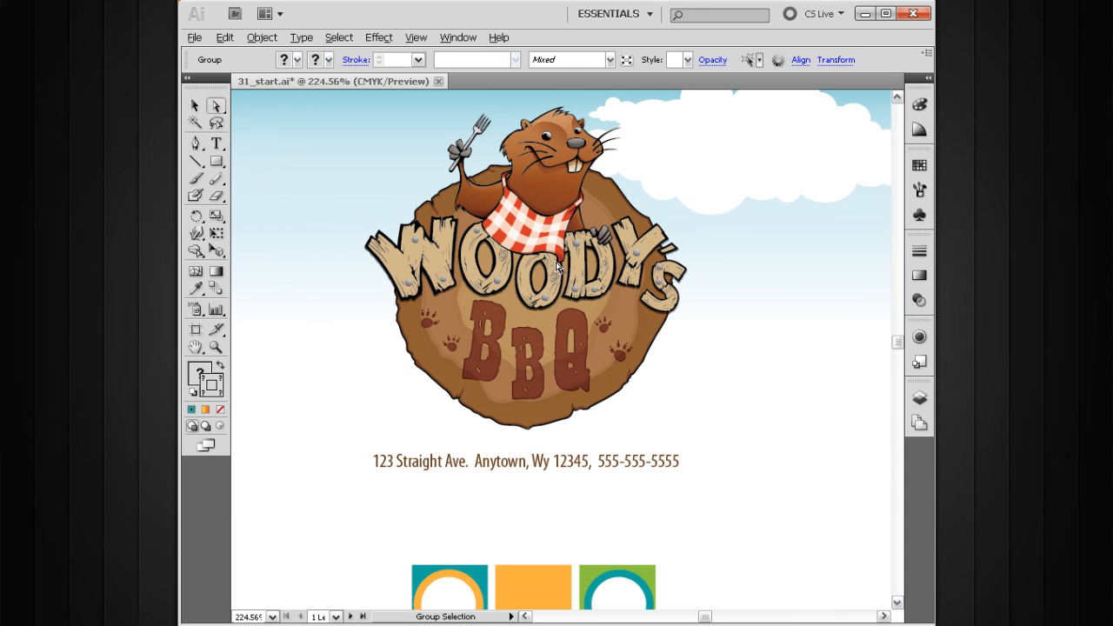
pyautogui.click(541, 193)
pyautogui.keyDown('alt'); pyautogui.click(541, 193); pyautogui.keyUp('alt')
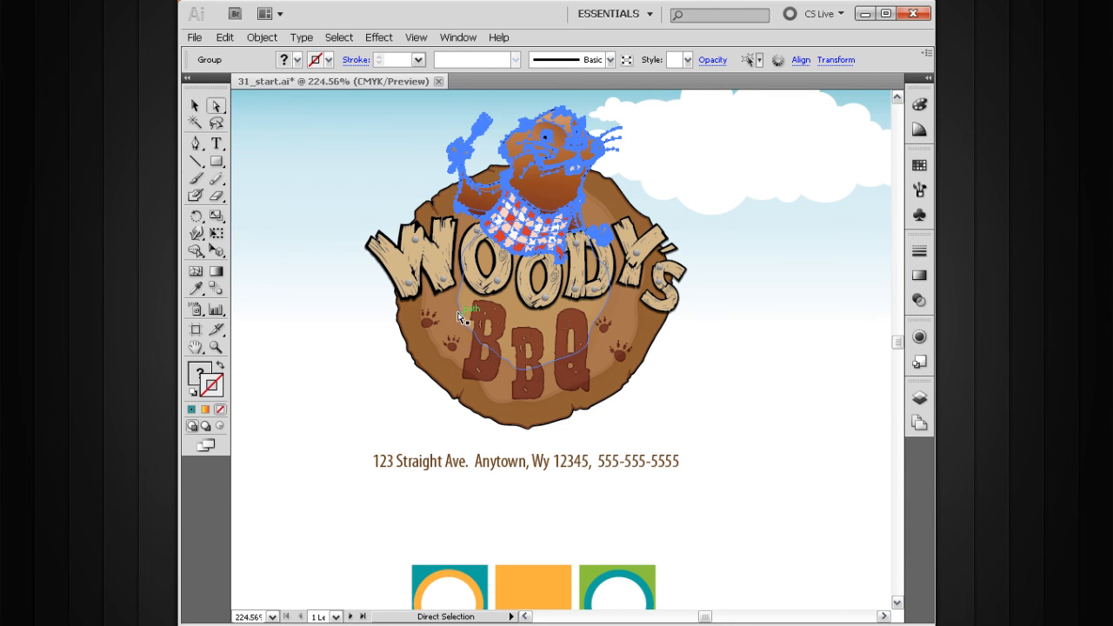
# Select the whole wood slice subgroup inside the logo with the Group Selection tool, and deselect it with the Selection tool active
pyautogui.press('alt')
pyautogui.keyDown('alt'); pyautogui.click(451, 310); pyautogui.keyUp('alt')
pyautogui.keyDown('alt'); pyautogui.click(451, 312); pyautogui.keyUp('alt')
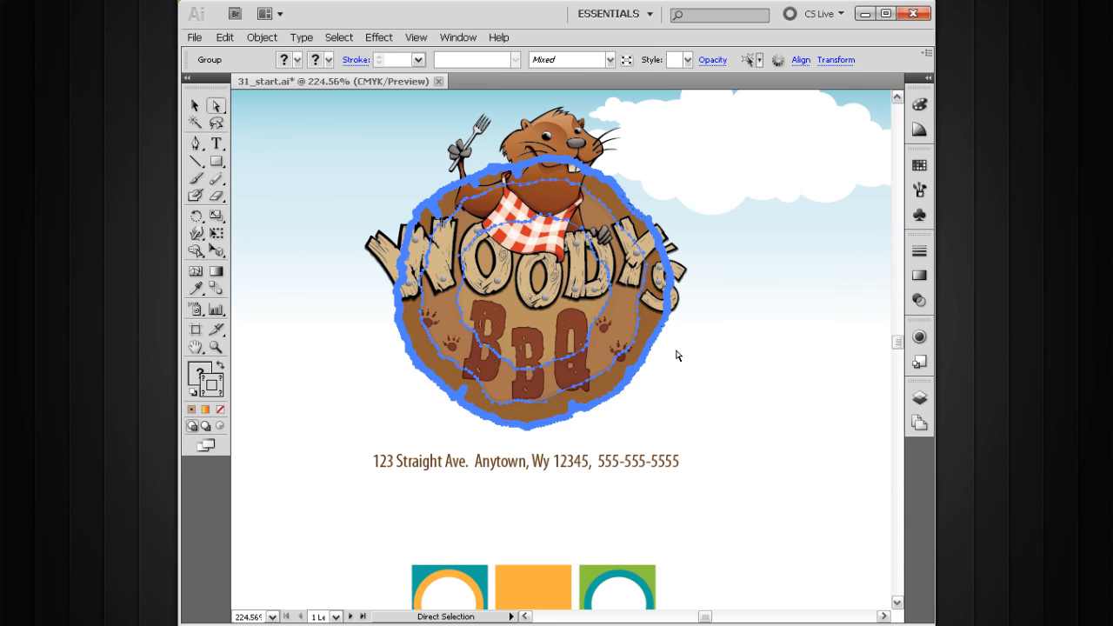
pyautogui.press('v')
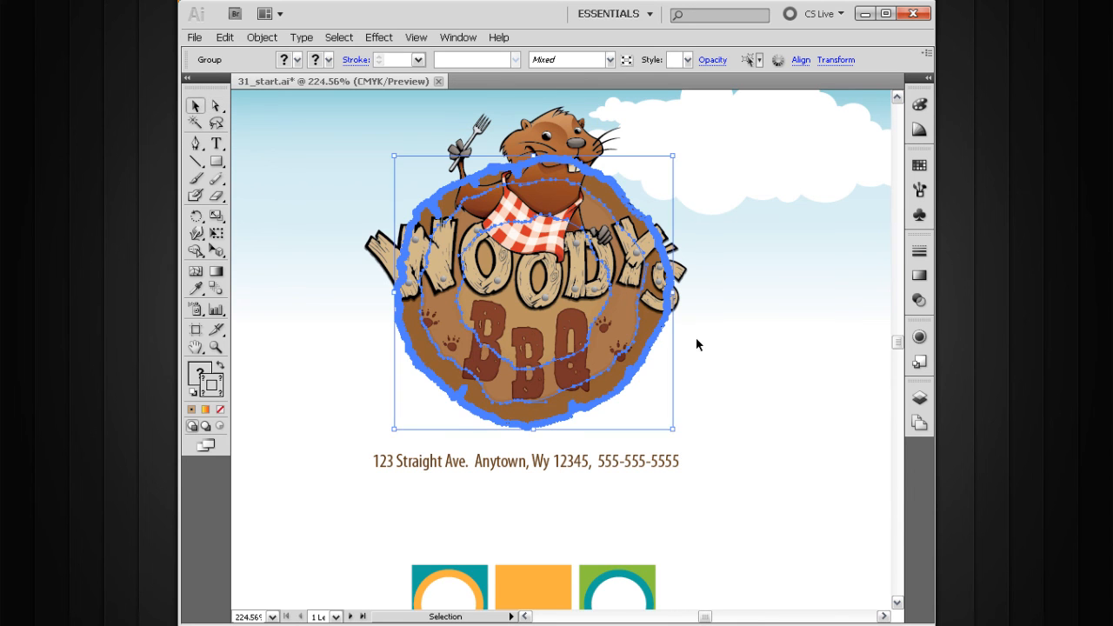
pyautogui.click(690, 341)
pyautogui.press('space')
pyautogui.moveTo(650, 371); pyautogui.dragTo(659, 308)
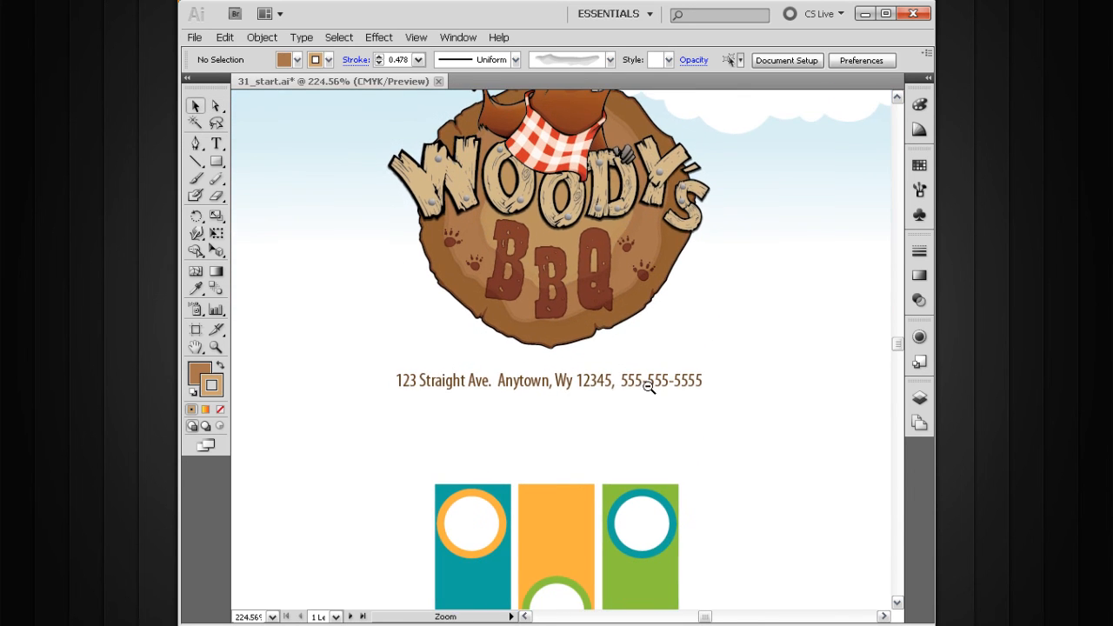
pyautogui.keyDown('ctrl'); pyautogui.keyDown('alt'); pyautogui.click(649, 388); pyautogui.keyUp('alt'); pyautogui.keyUp('ctrl')
pyautogui.keyDown('ctrl'); pyautogui.keyDown('alt'); pyautogui.click(636, 389); pyautogui.keyUp('alt'); pyautogui.keyUp('ctrl')
pyautogui.moveTo(527, 388); pyautogui.dragTo(600, 435)
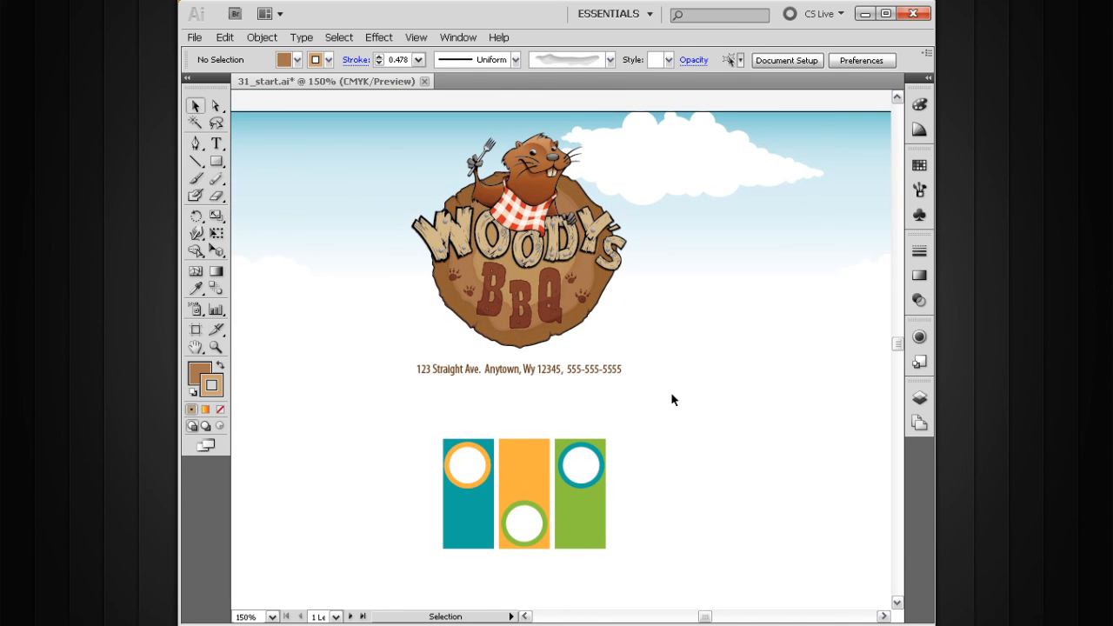